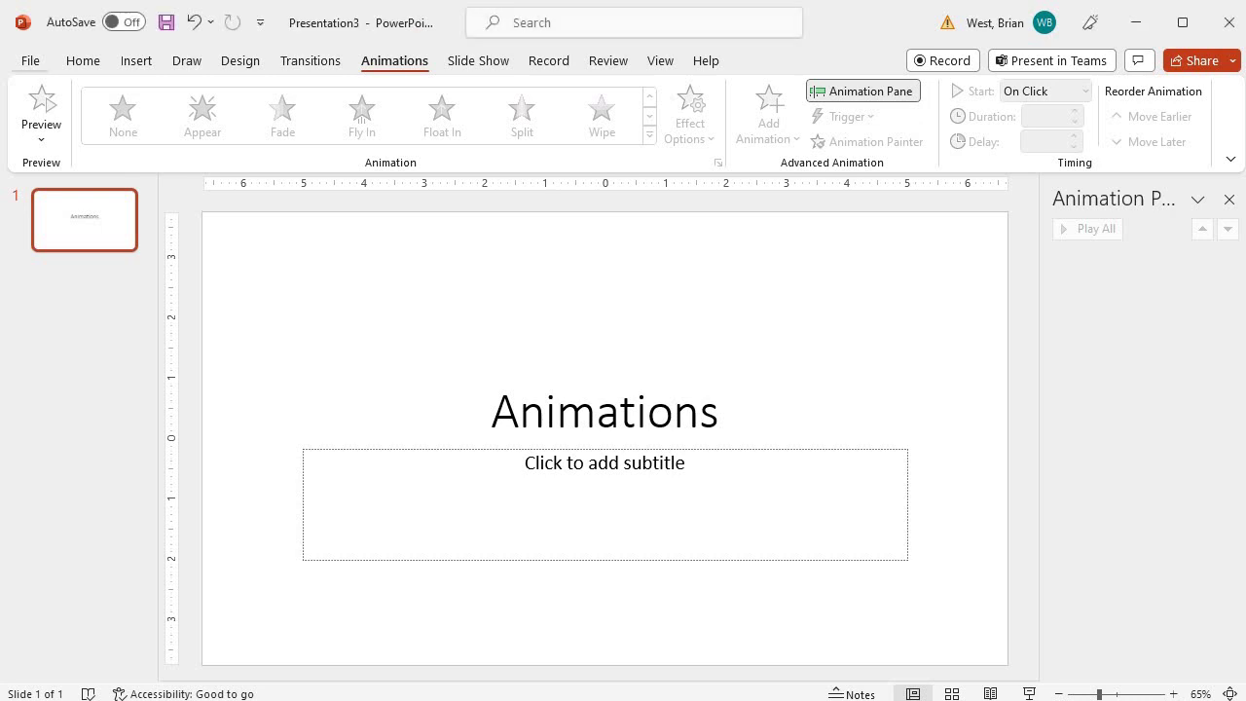
# Switch from the Animations tab to the Home tab with Alt+H
pyautogui.hotkey('alt', 'h')
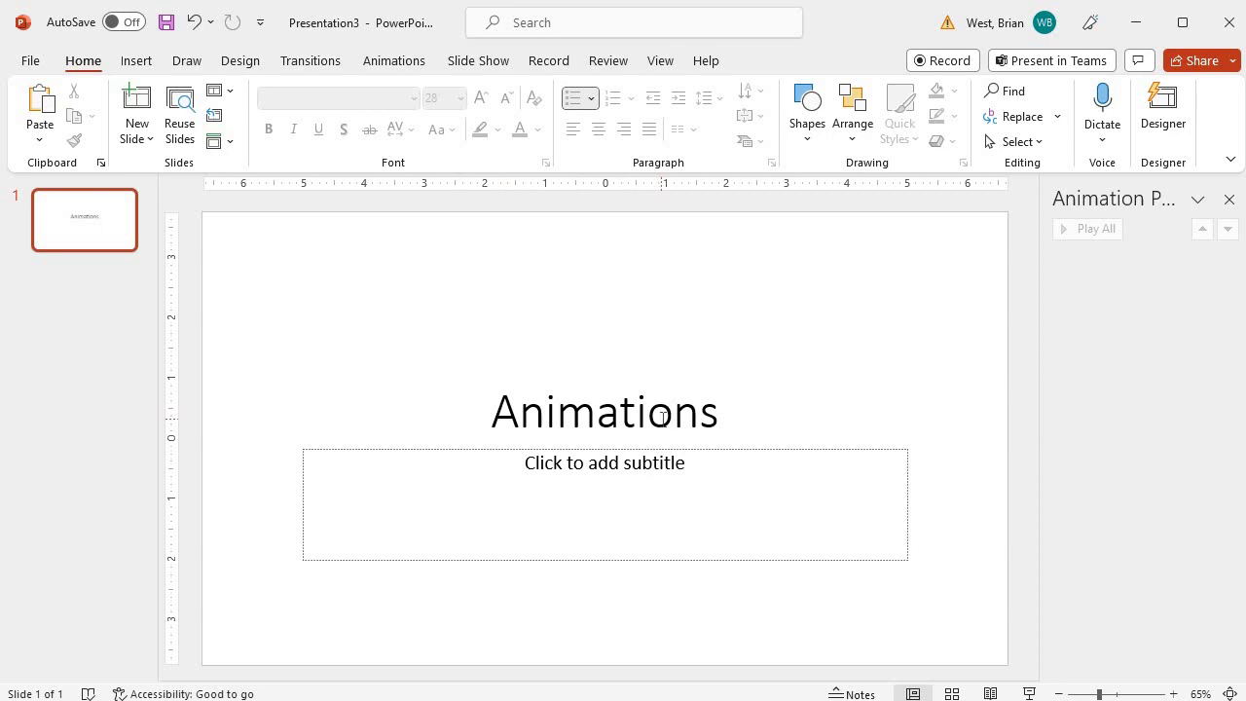
# Add a Two Content slide after the title slide, duplicate it as slide 3, and reselect slide 2
pyautogui.click(142, 145)
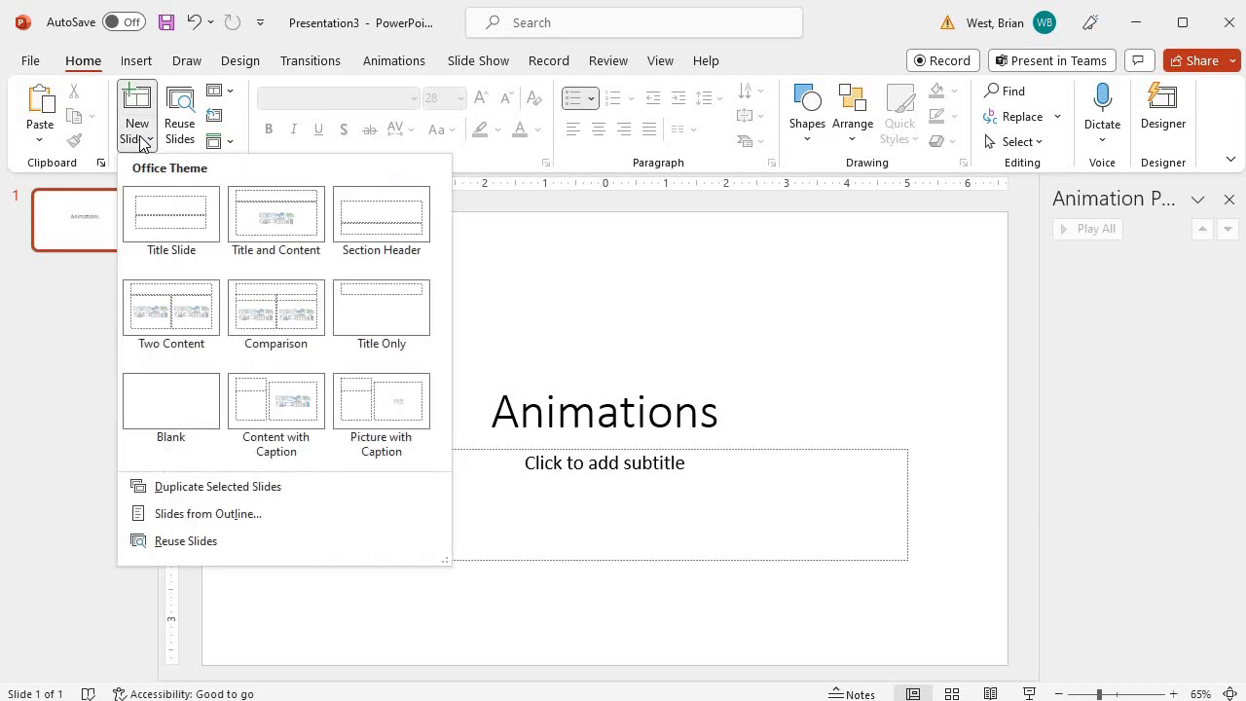
pyautogui.click(149, 328)
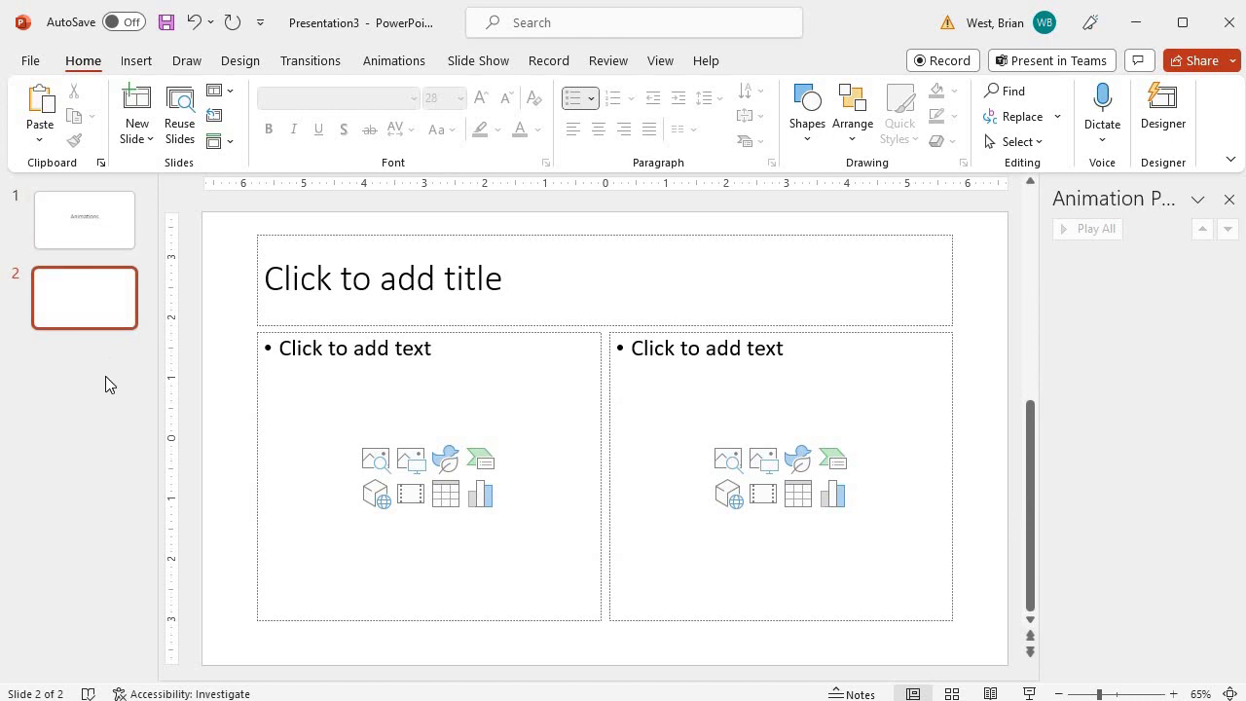
pyautogui.rightClick(87, 301)
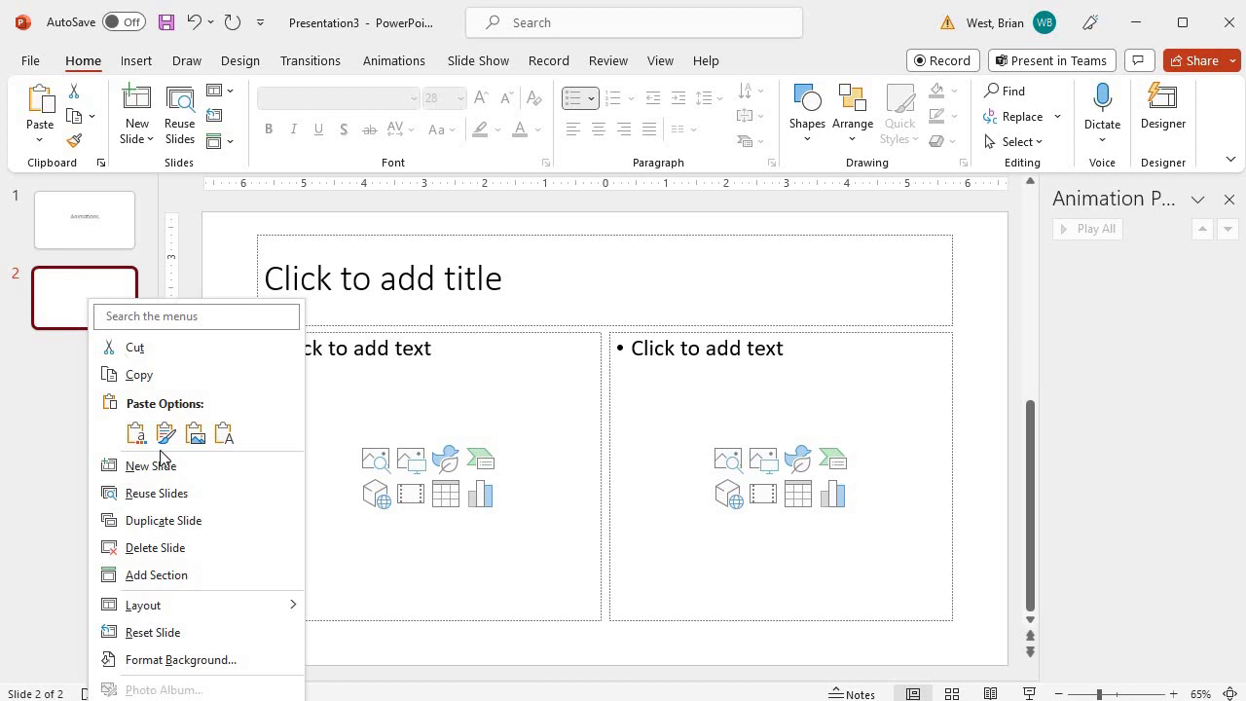
pyautogui.click(161, 521)
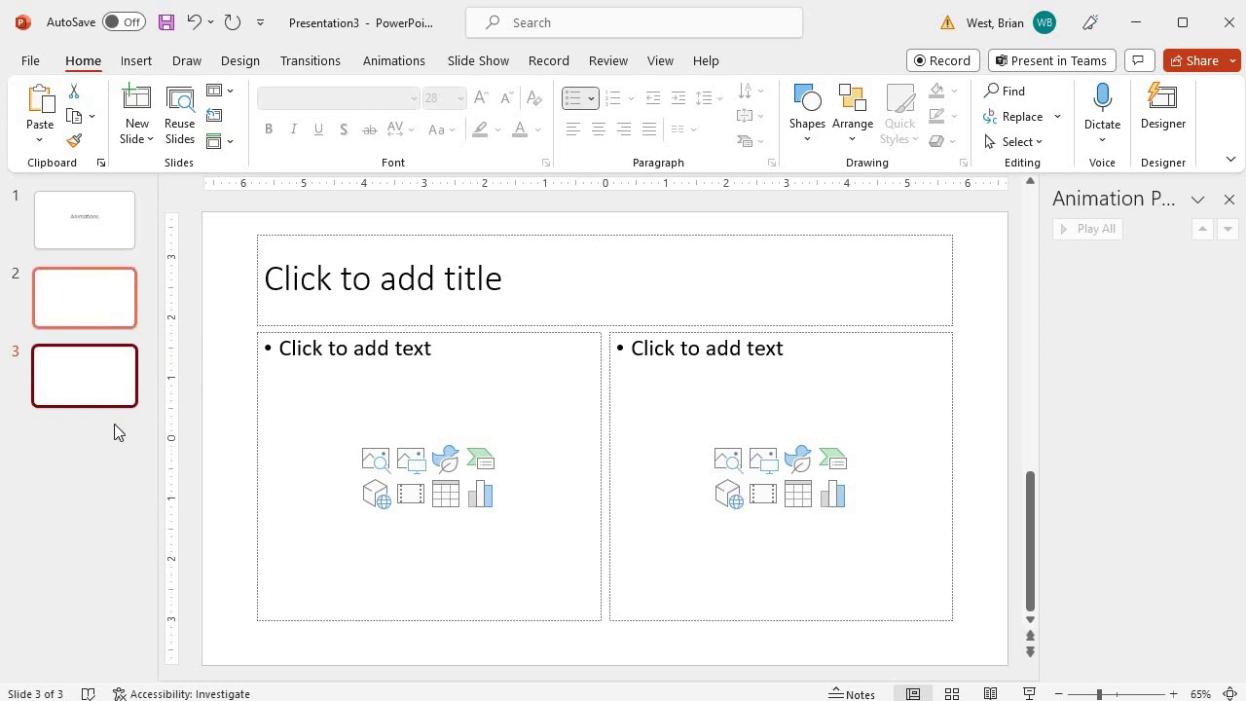
pyautogui.click(93, 392)
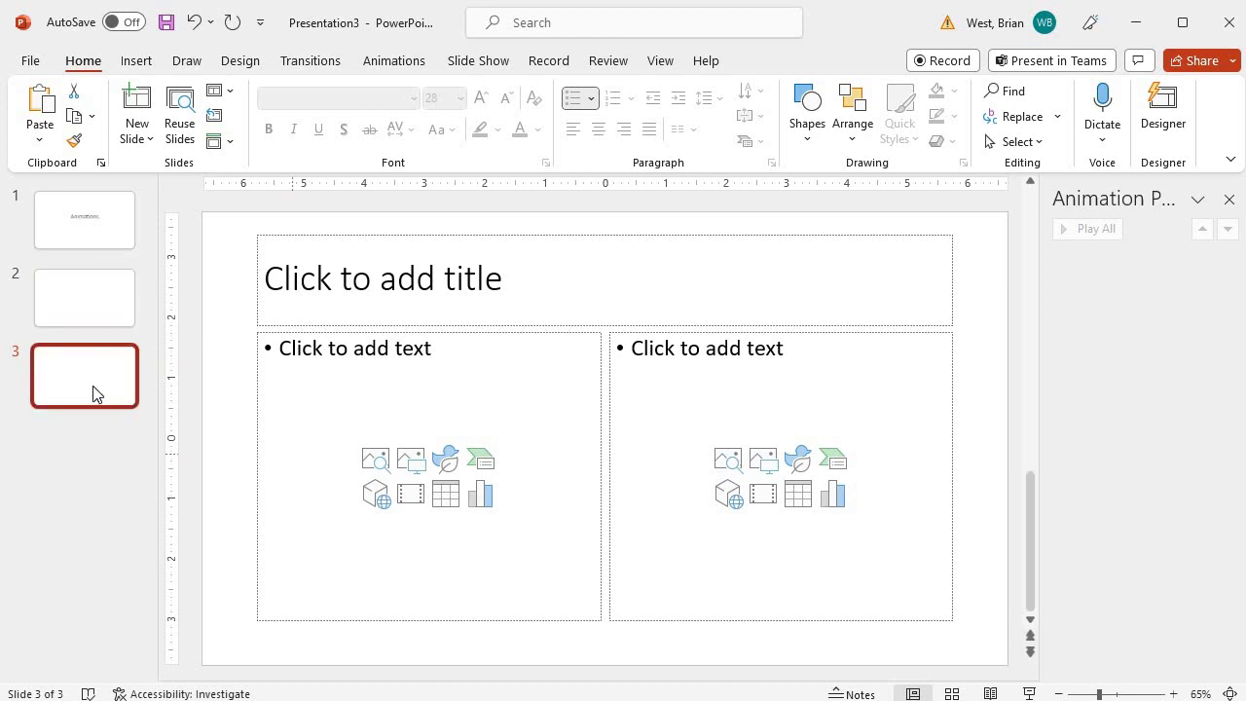
pyautogui.click(83, 316)
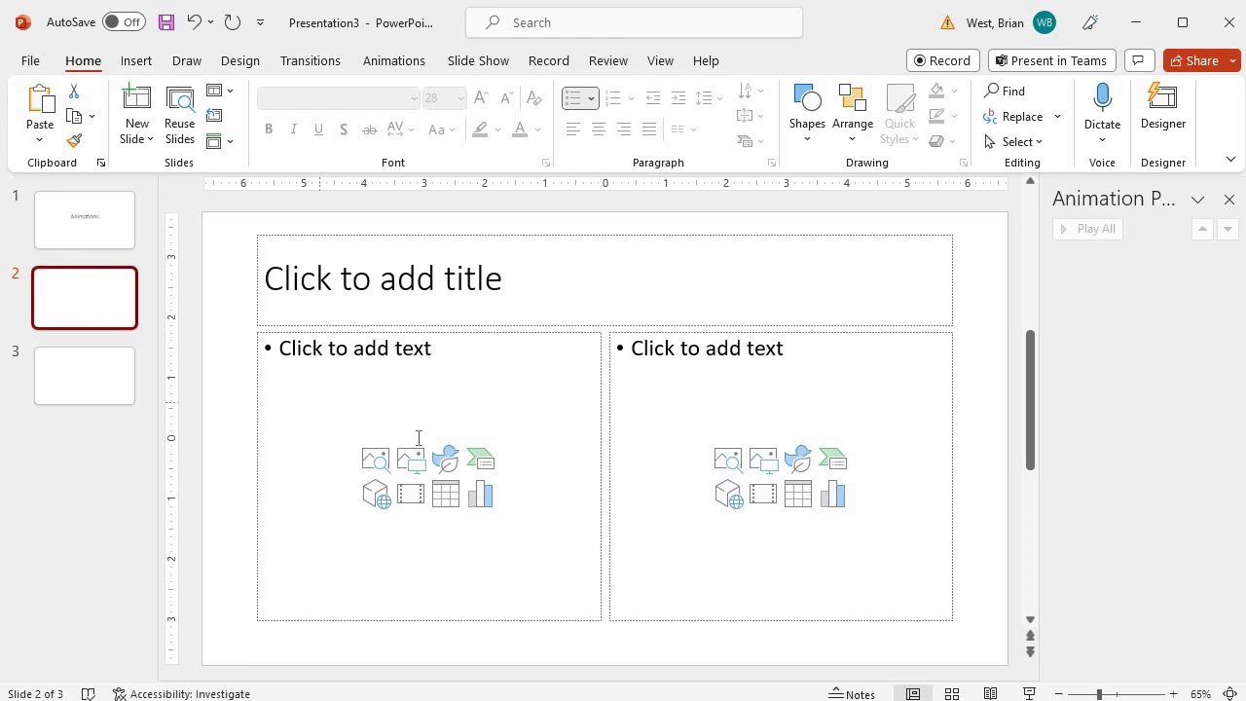
# Enter 'Racetrack' as the slide 2 title and centre it
pyautogui.click(488, 294)
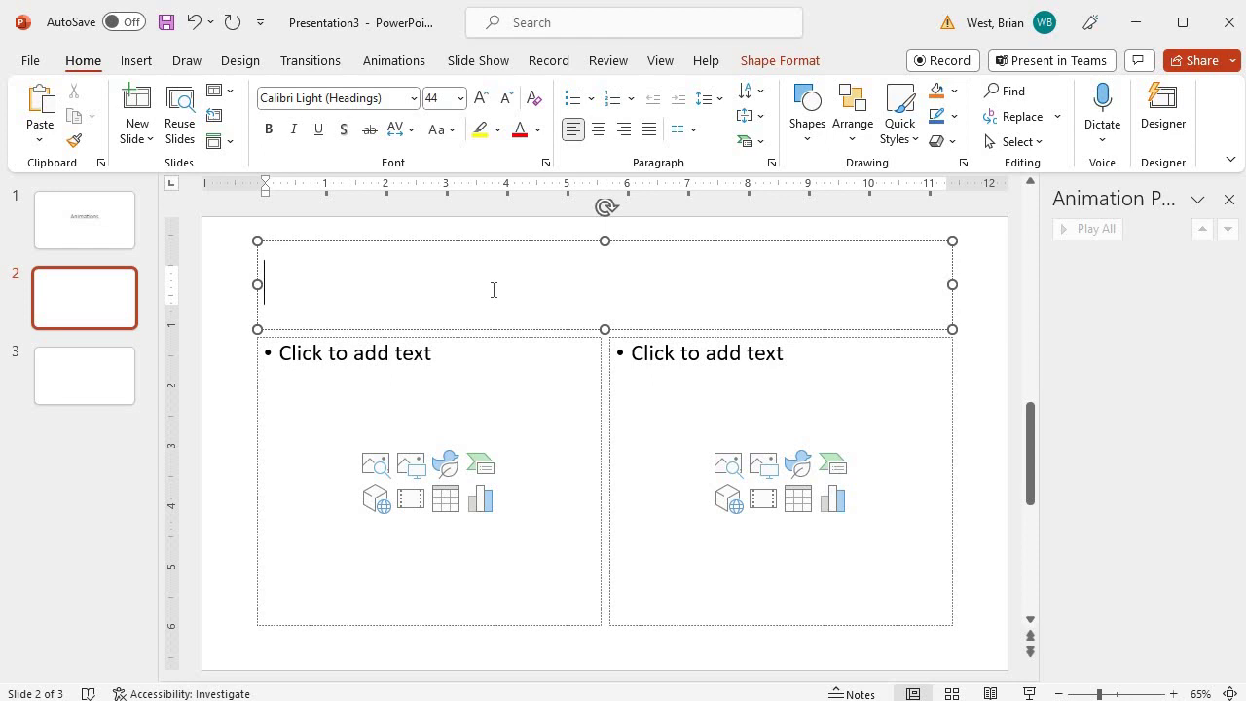
pyautogui.write('Race')
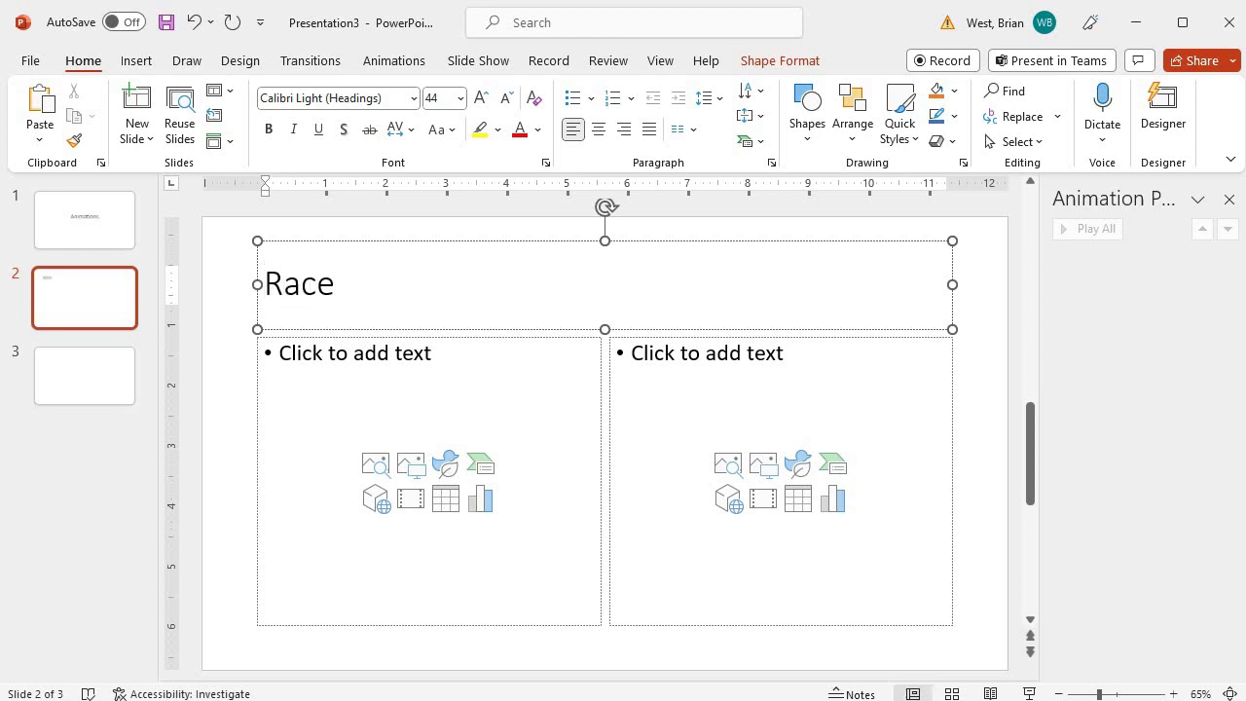
pyautogui.write('track')
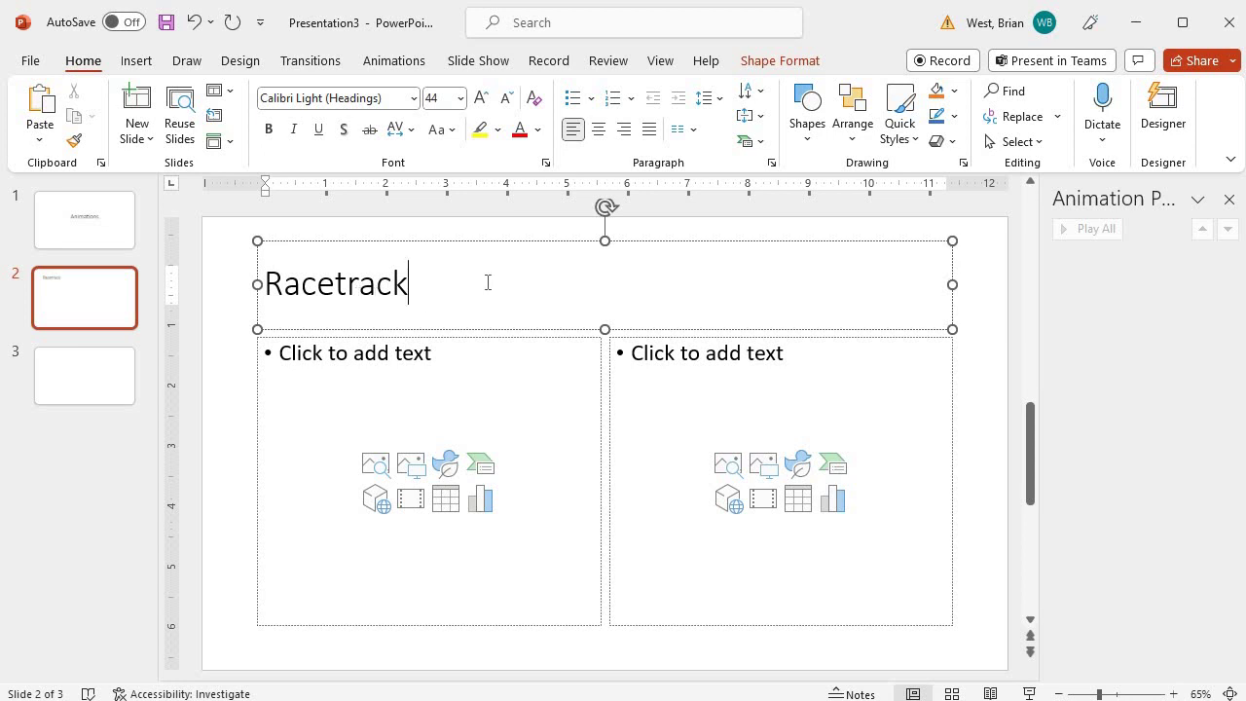
pyautogui.click(601, 130)
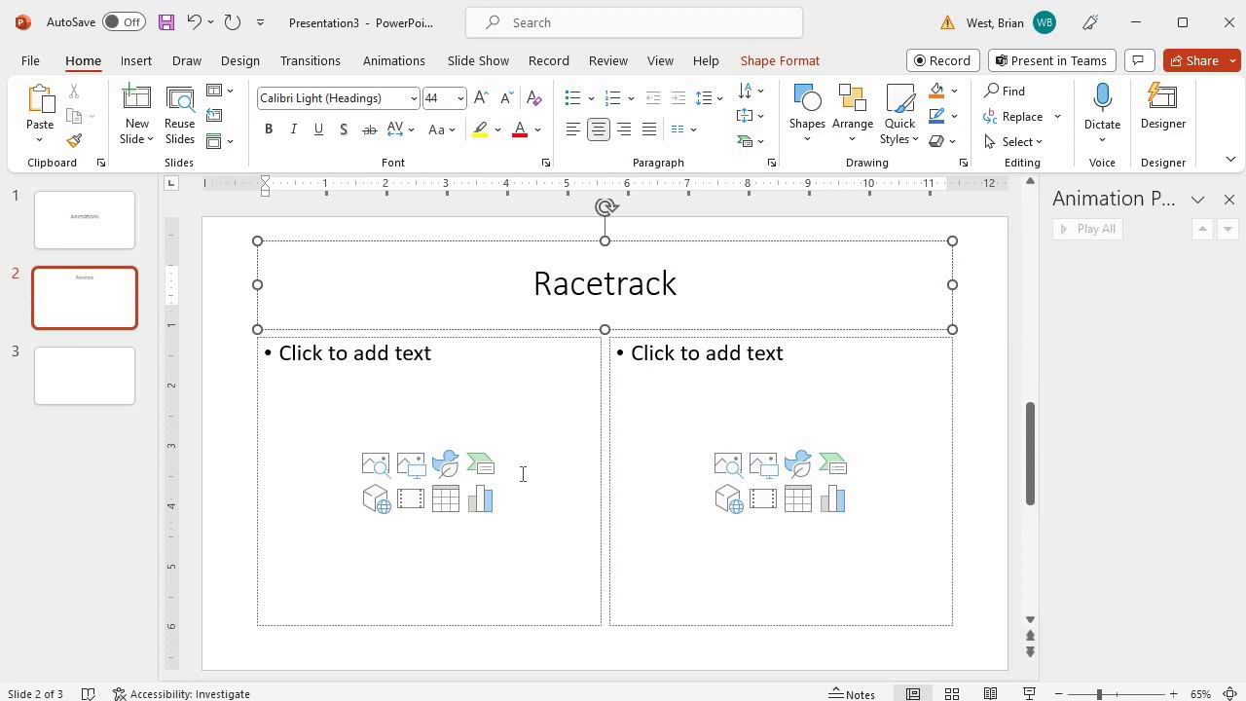
# Insert the road picture on the left and racecar201 on the right, nudging the car slightly up
pyautogui.click(409, 466)
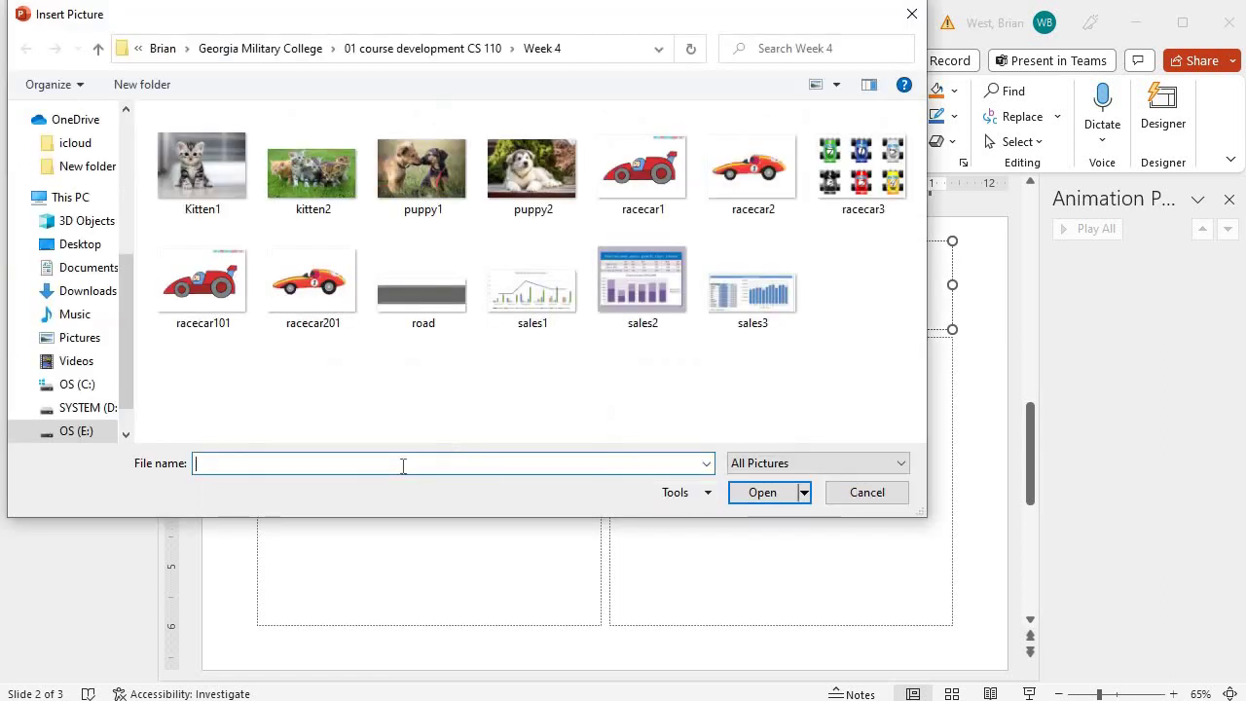
pyautogui.doubleClick(429, 308)
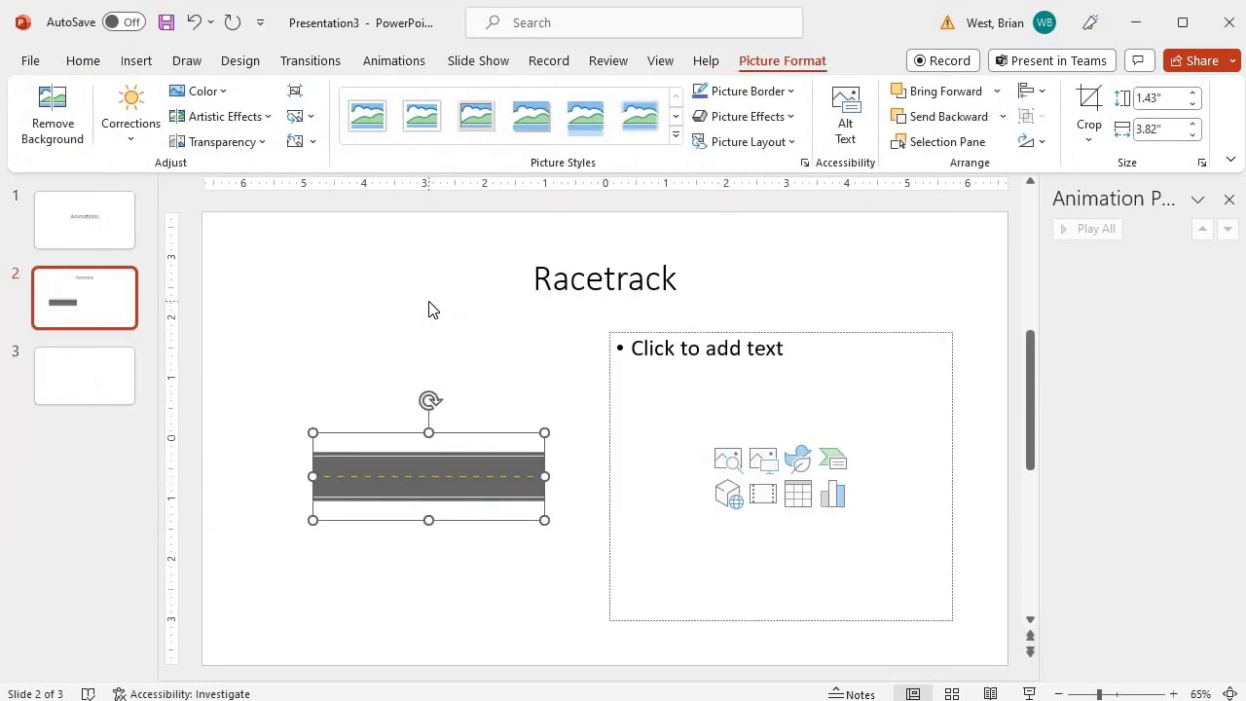
pyautogui.click(766, 466)
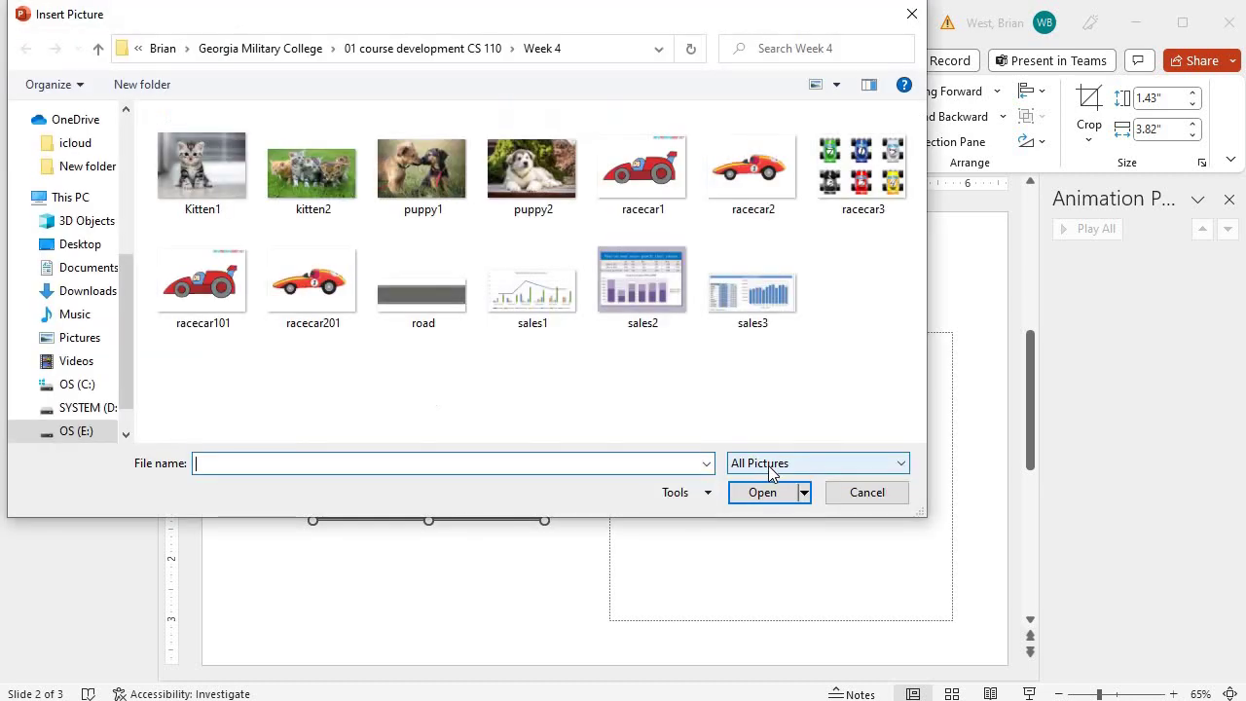
pyautogui.click(306, 303)
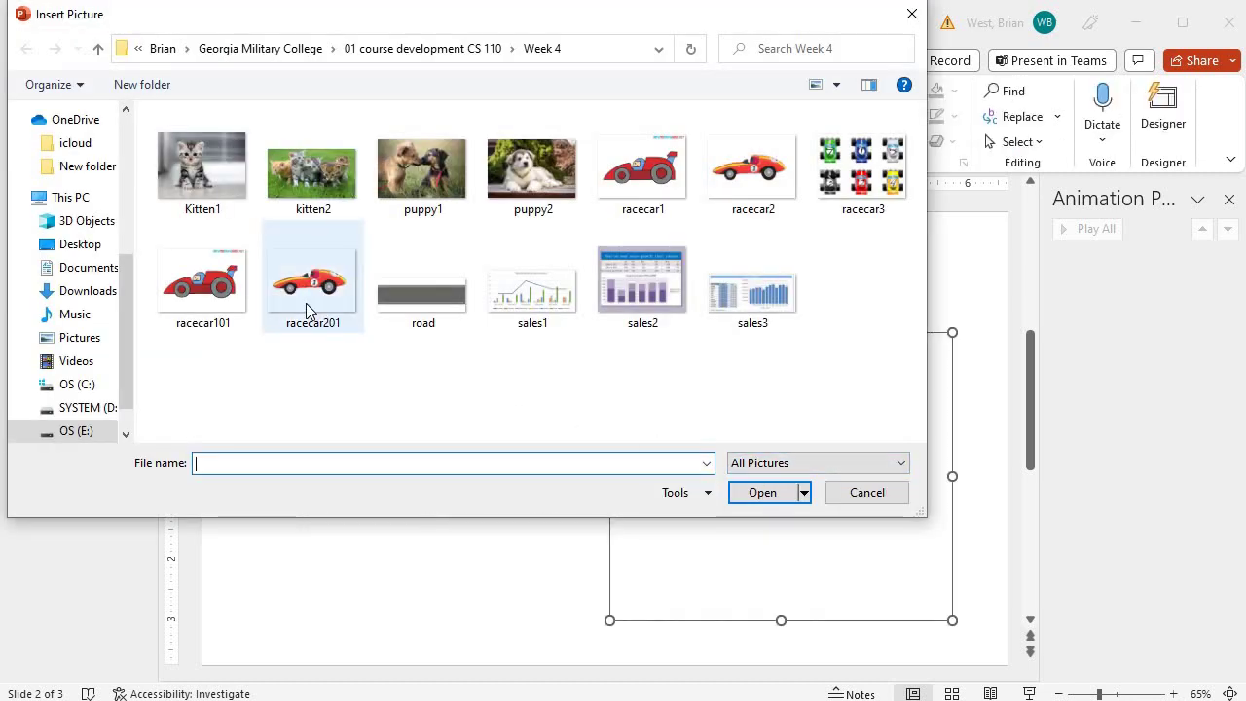
pyautogui.doubleClick(306, 303)
pyautogui.click(648, 445)
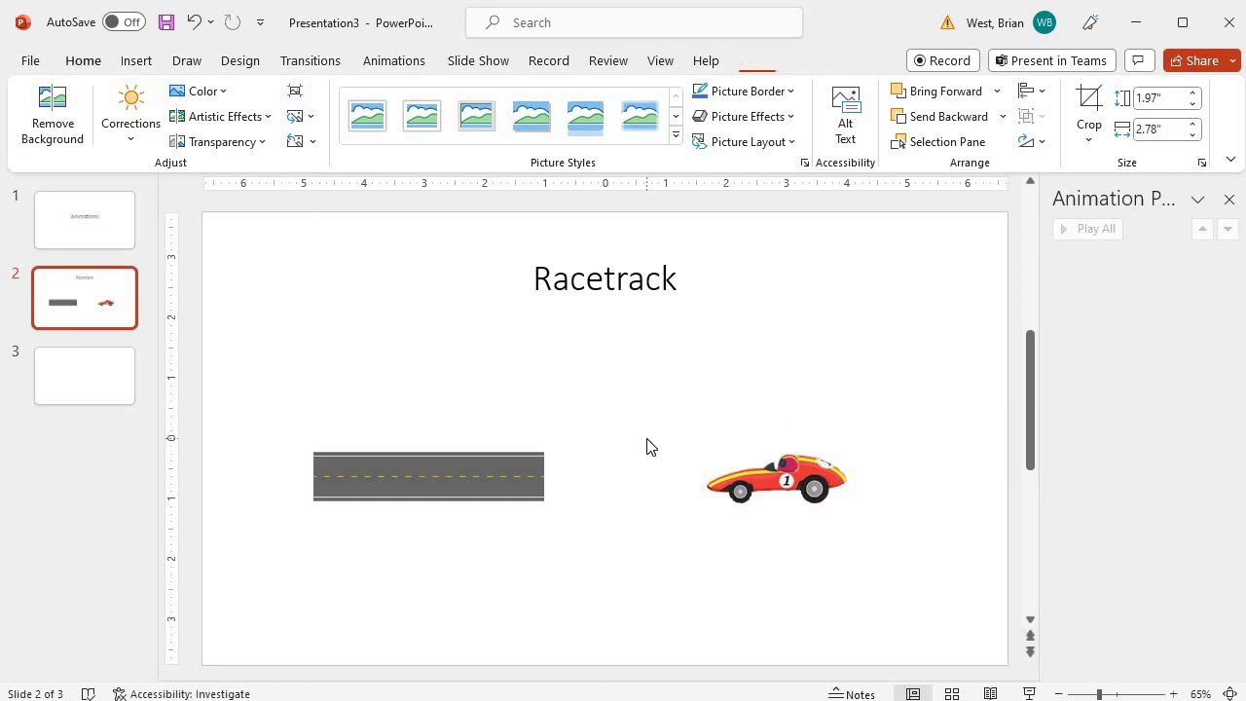
pyautogui.moveTo(769, 484); pyautogui.dragTo(771, 455)
# Enlarge the road picture, move it up and left, and place the car at its right end
pyautogui.click(494, 478)
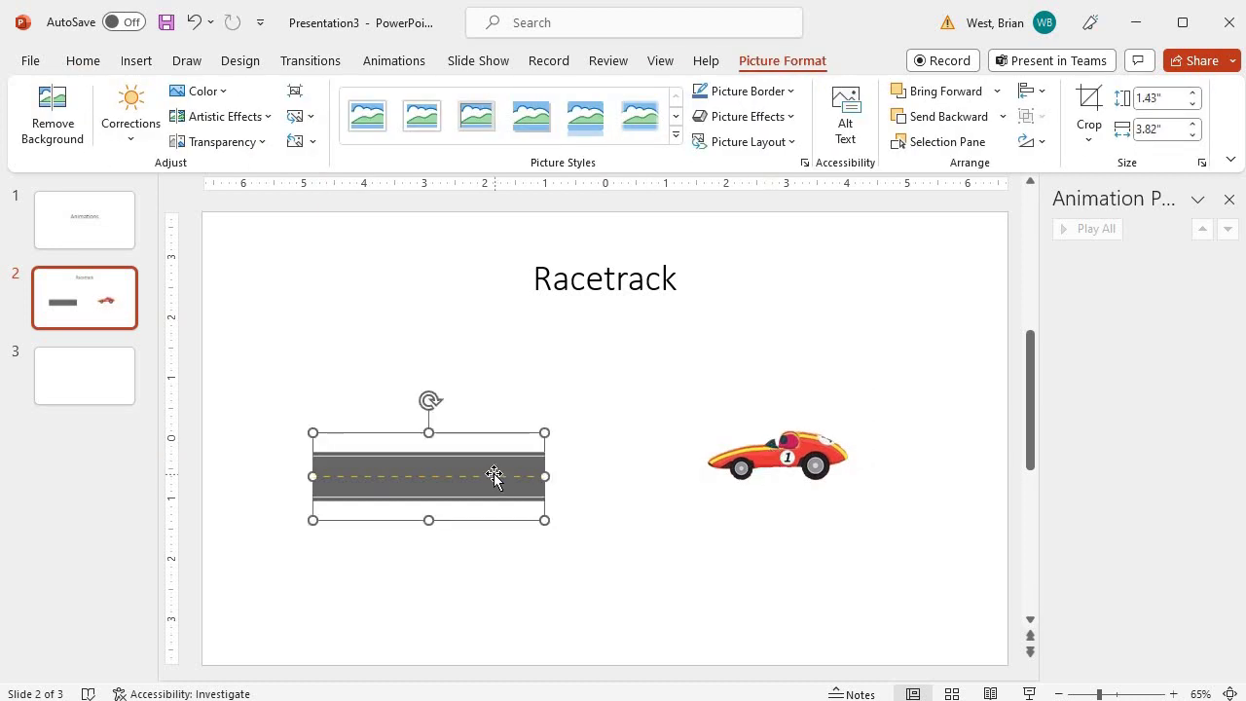
pyautogui.moveTo(545, 521); pyautogui.dragTo(787, 565)
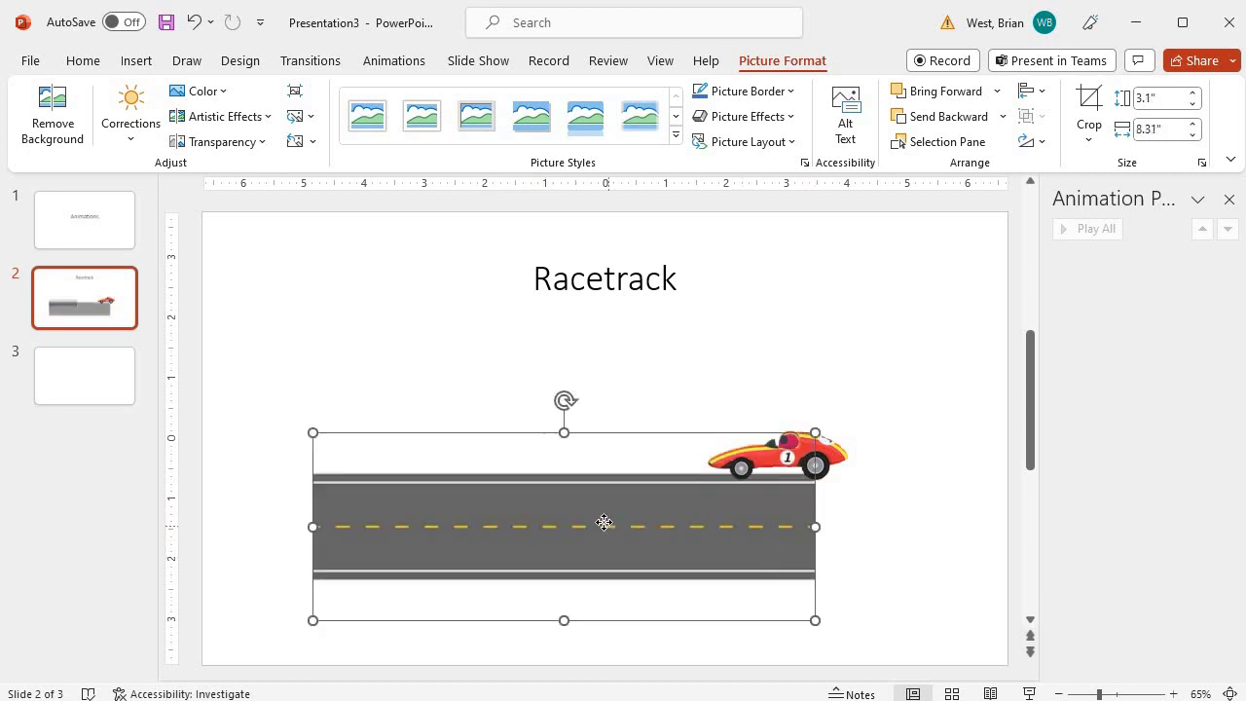
pyautogui.moveTo(603, 522); pyautogui.dragTo(551, 456)
pyautogui.moveTo(787, 461); pyautogui.dragTo(847, 458)
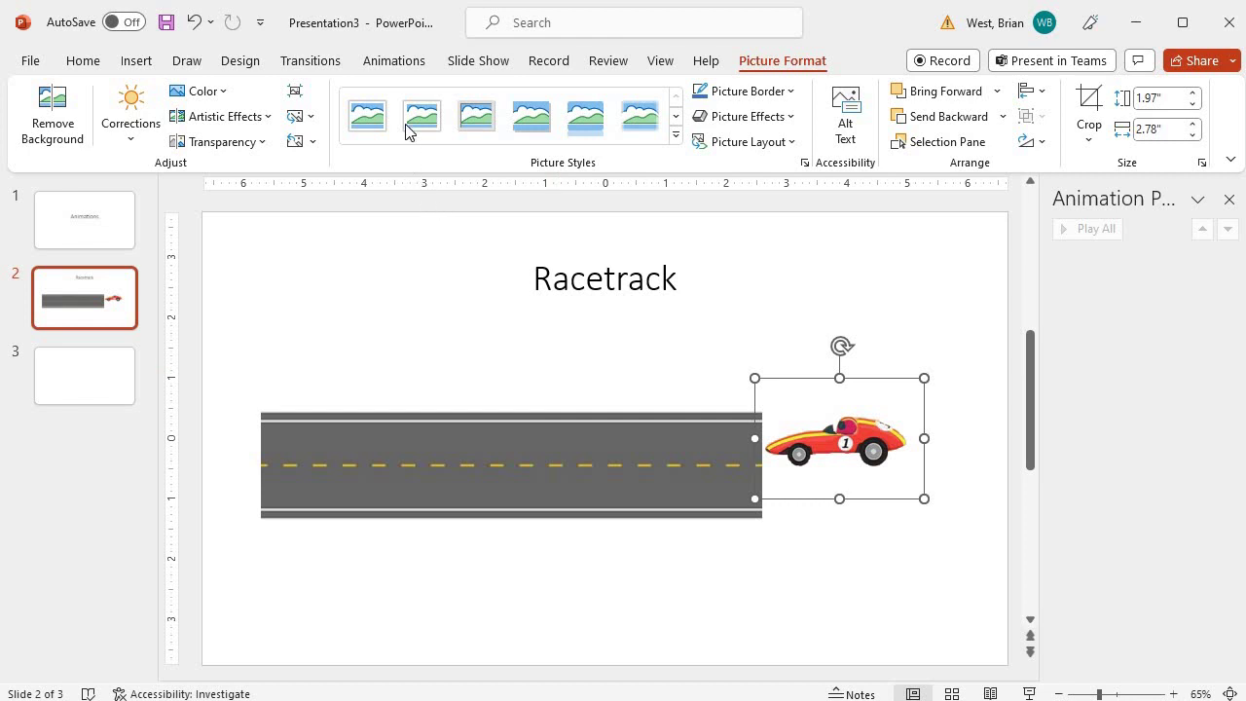
# Apply the Fly In entrance to the race car from the full effects gallery and preview it twice
pyautogui.click(384, 66)
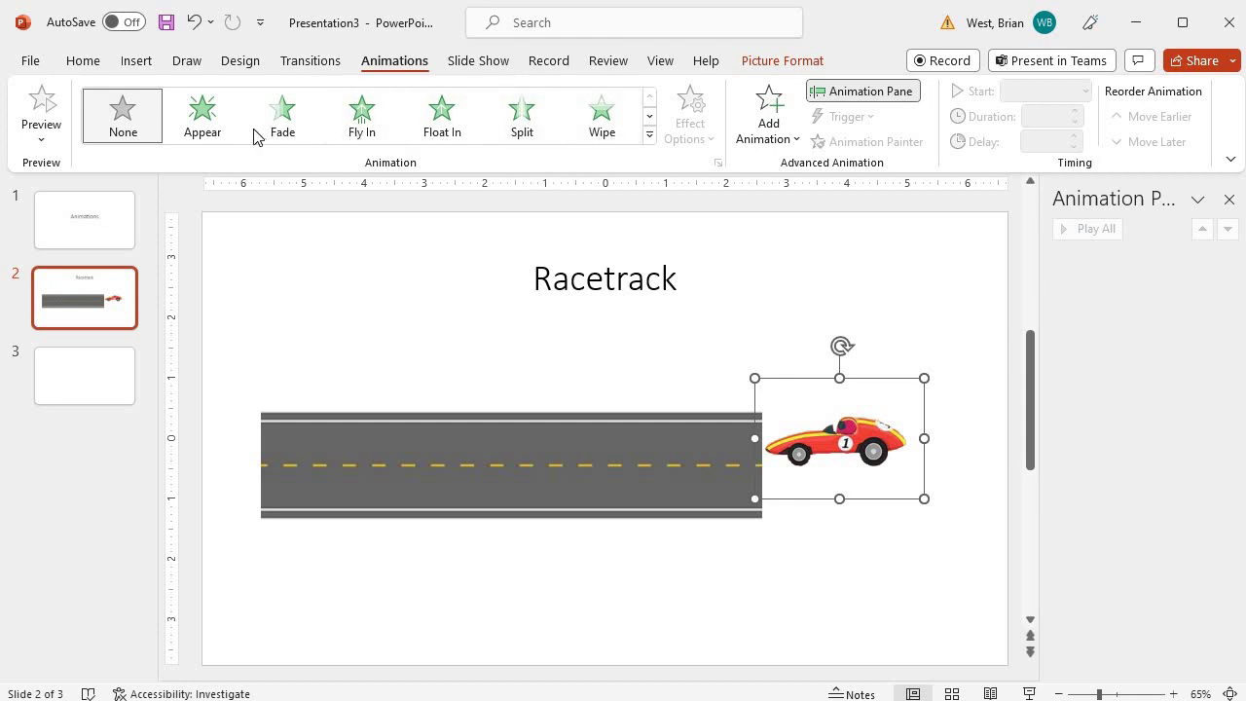
pyautogui.scroll(-1, 281, 124)
pyautogui.scroll(1, 390, 91)
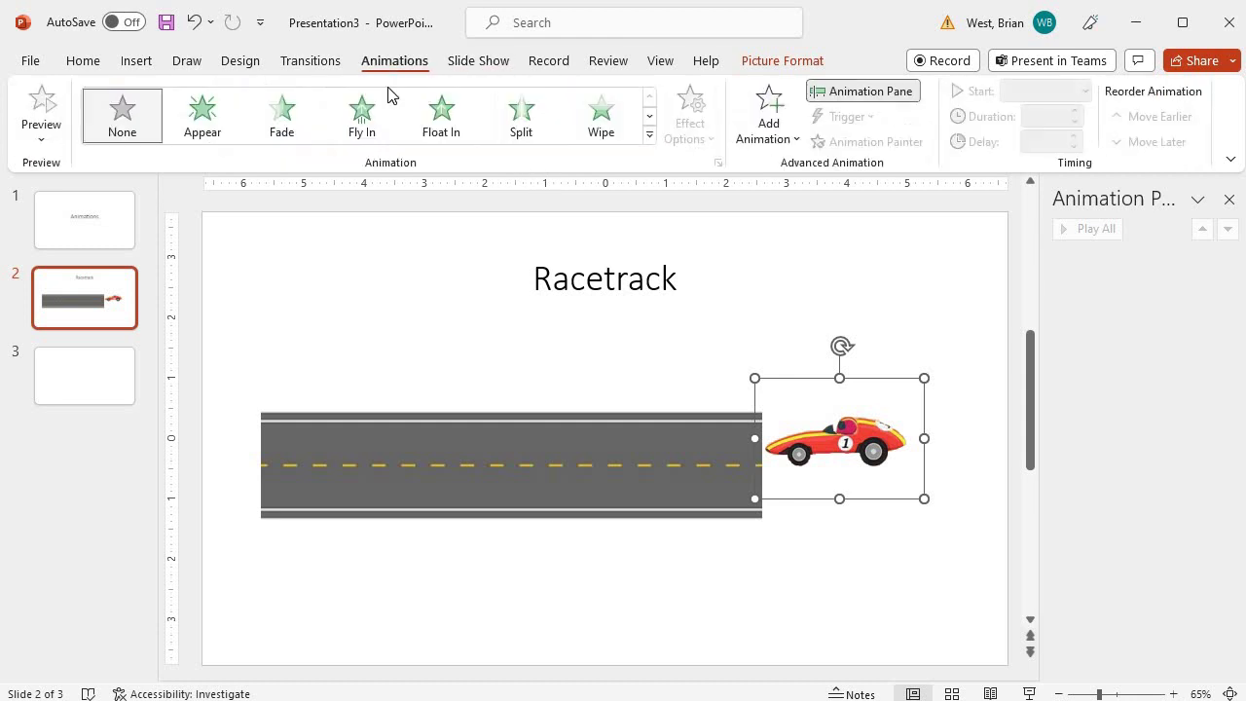
pyautogui.click(649, 137)
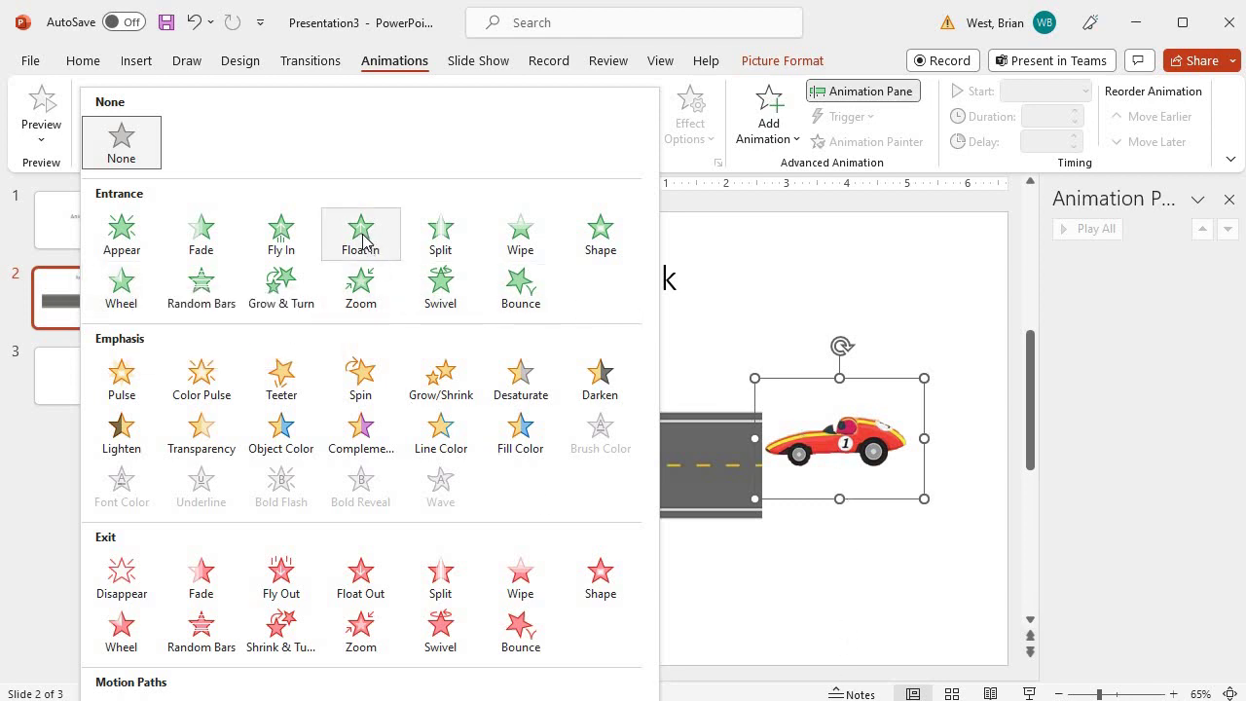
pyautogui.click(280, 239)
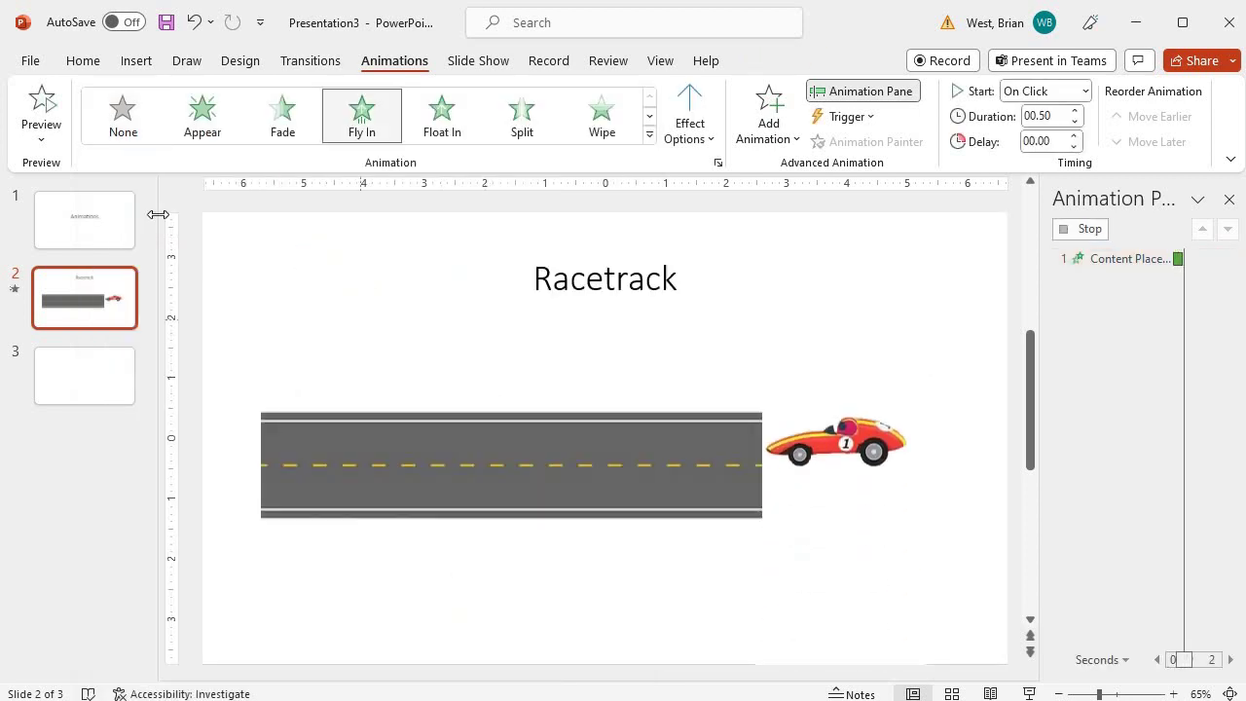
pyautogui.click(40, 105)
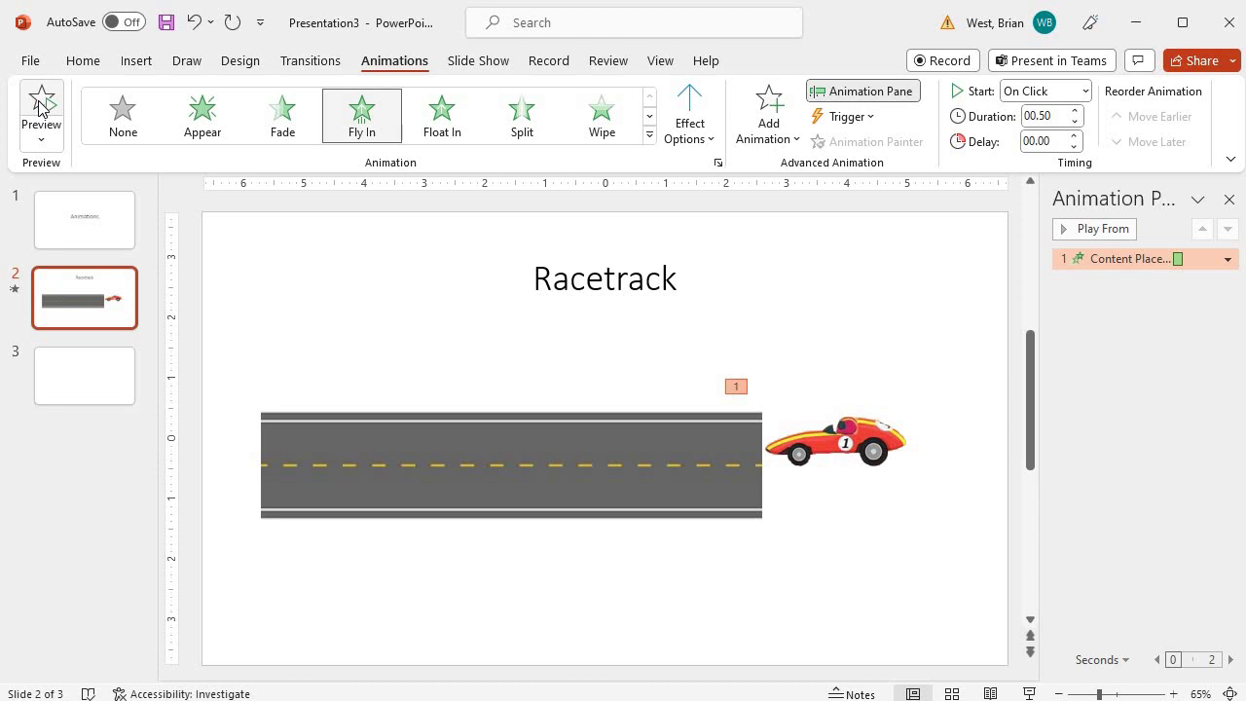
pyautogui.click(40, 106)
pyautogui.click(649, 136)
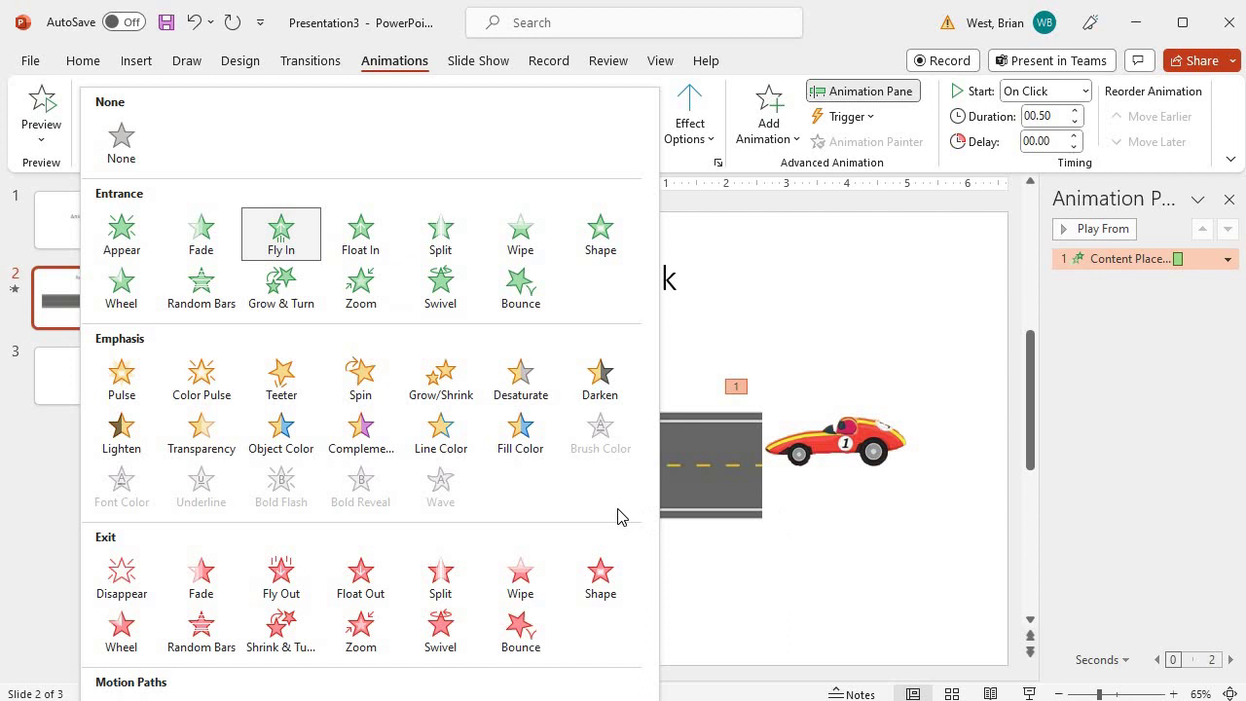
pyautogui.click(688, 593)
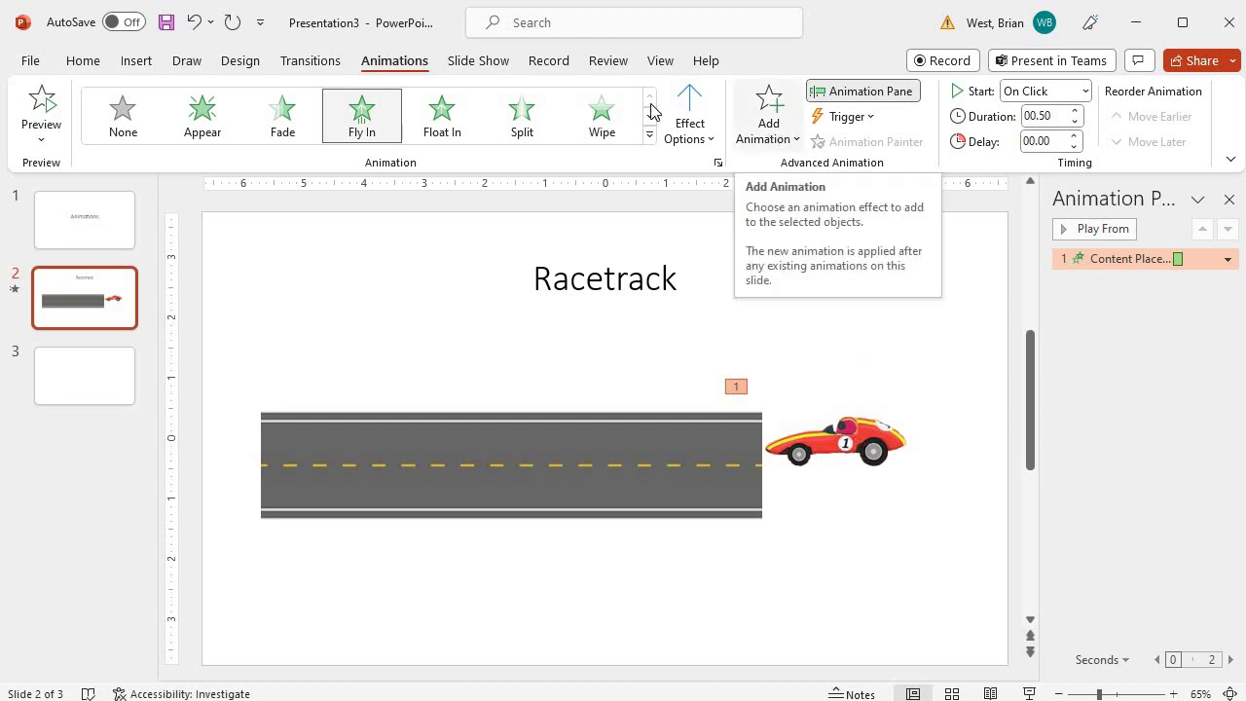
# Add a Lines motion path to the car, ending it at the road's left end, and preview
pyautogui.click(757, 145)
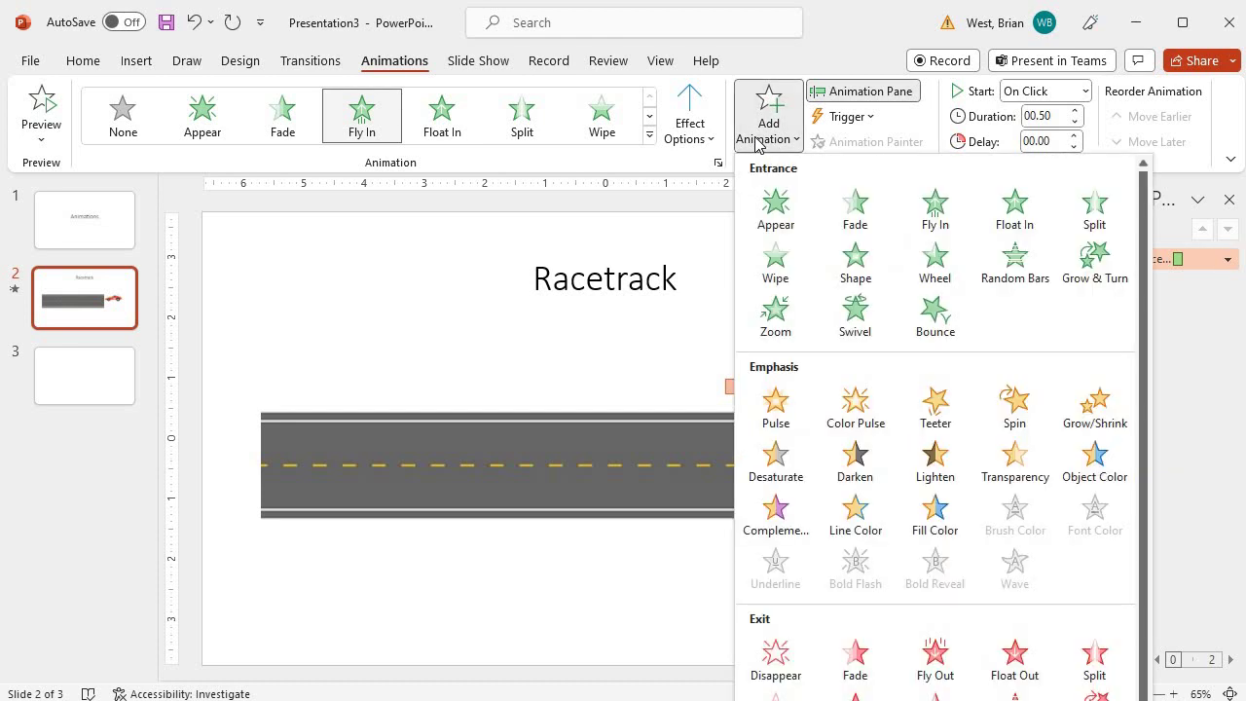
pyautogui.scroll(-2, 839, 443)
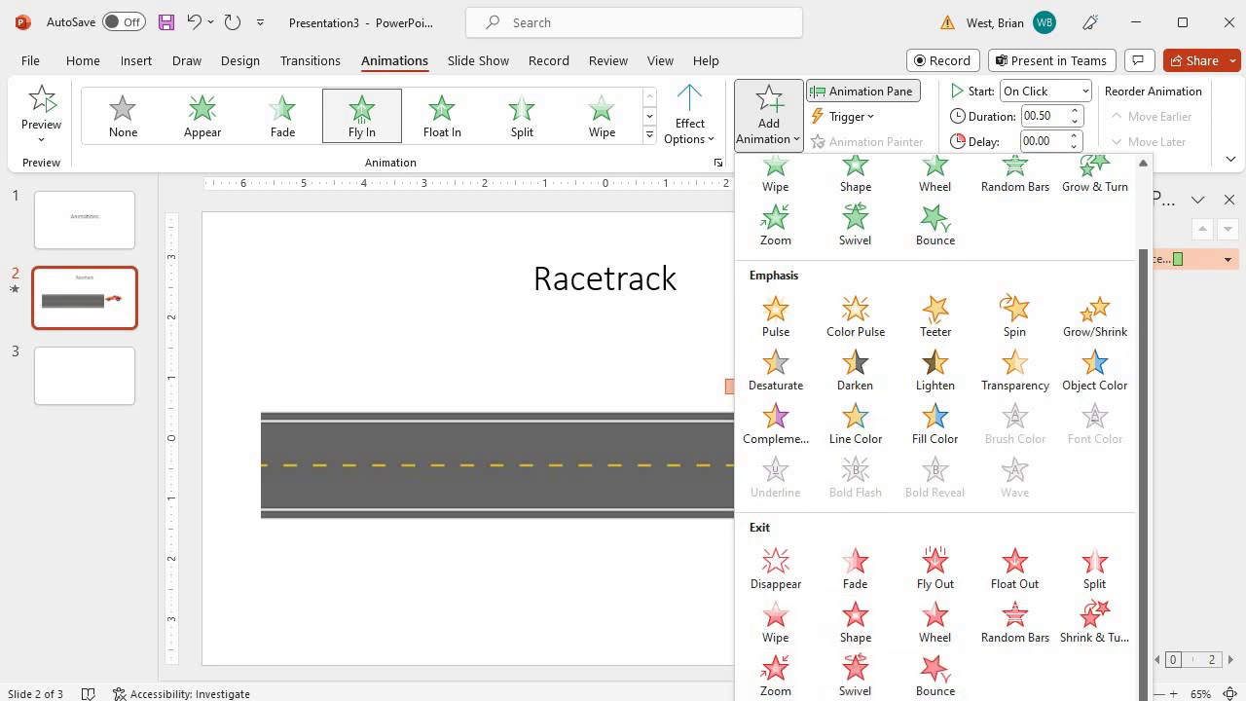
pyautogui.scroll(-2, 838, 584)
pyautogui.click(775, 622)
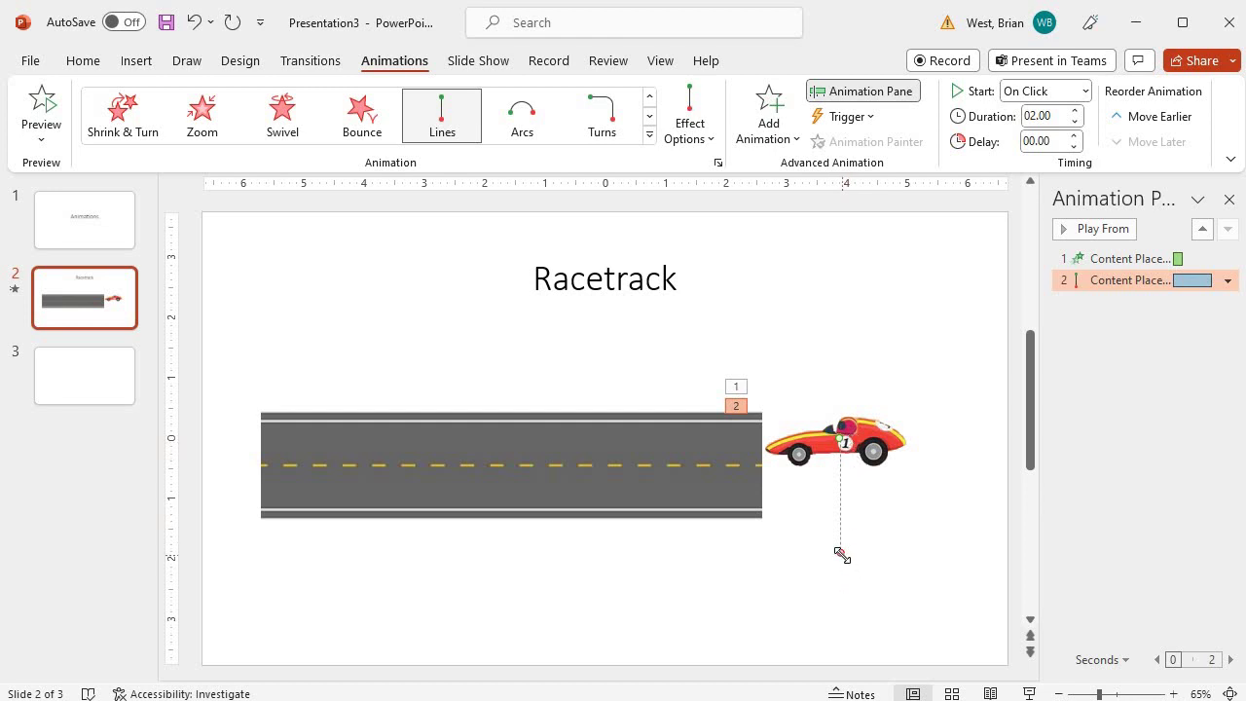
pyautogui.moveTo(841, 554); pyautogui.dragTo(260, 440)
pyautogui.click(40, 106)
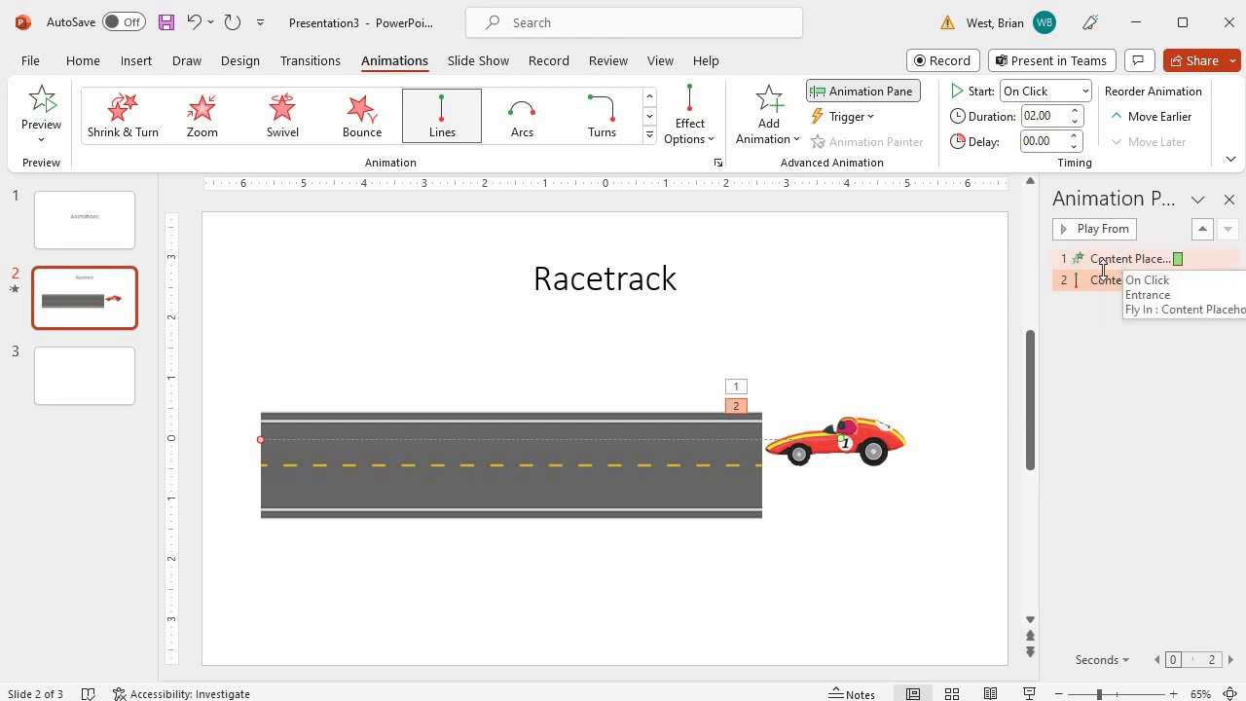
# Toggle the Animation Pane off and back on, then select the Racetrack title
pyautogui.click(848, 93)
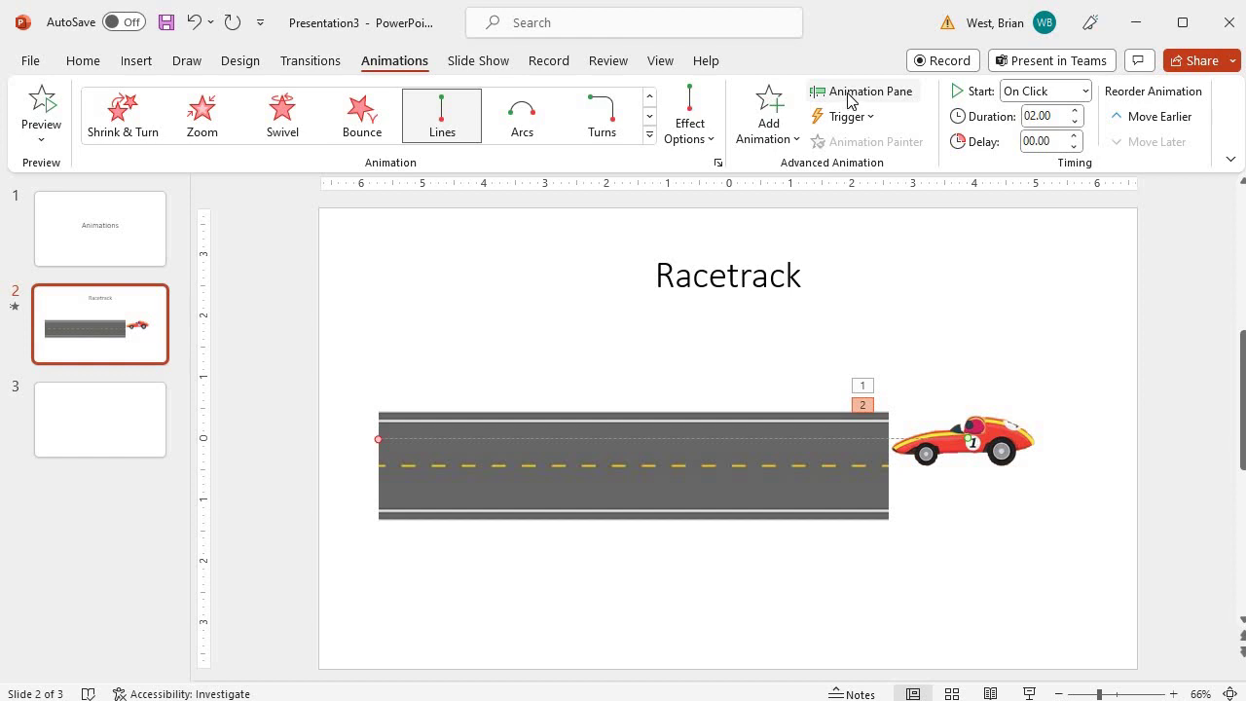
pyautogui.click(848, 94)
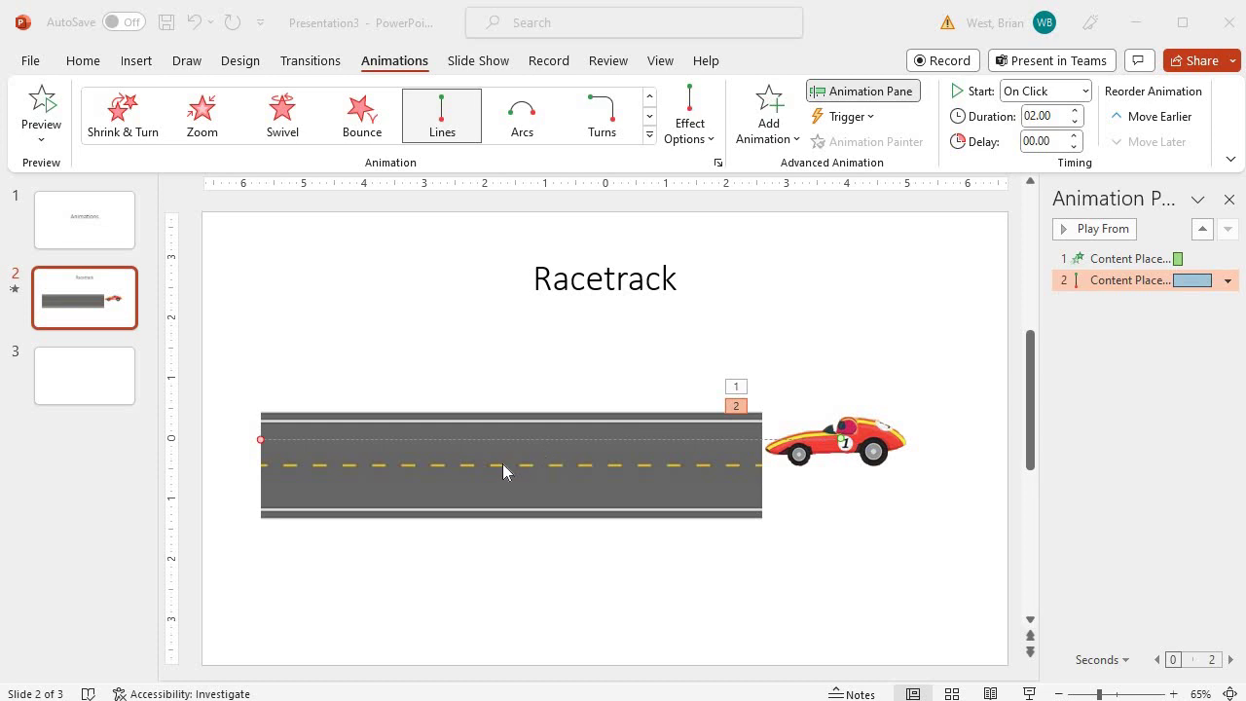
pyautogui.click(556, 279)
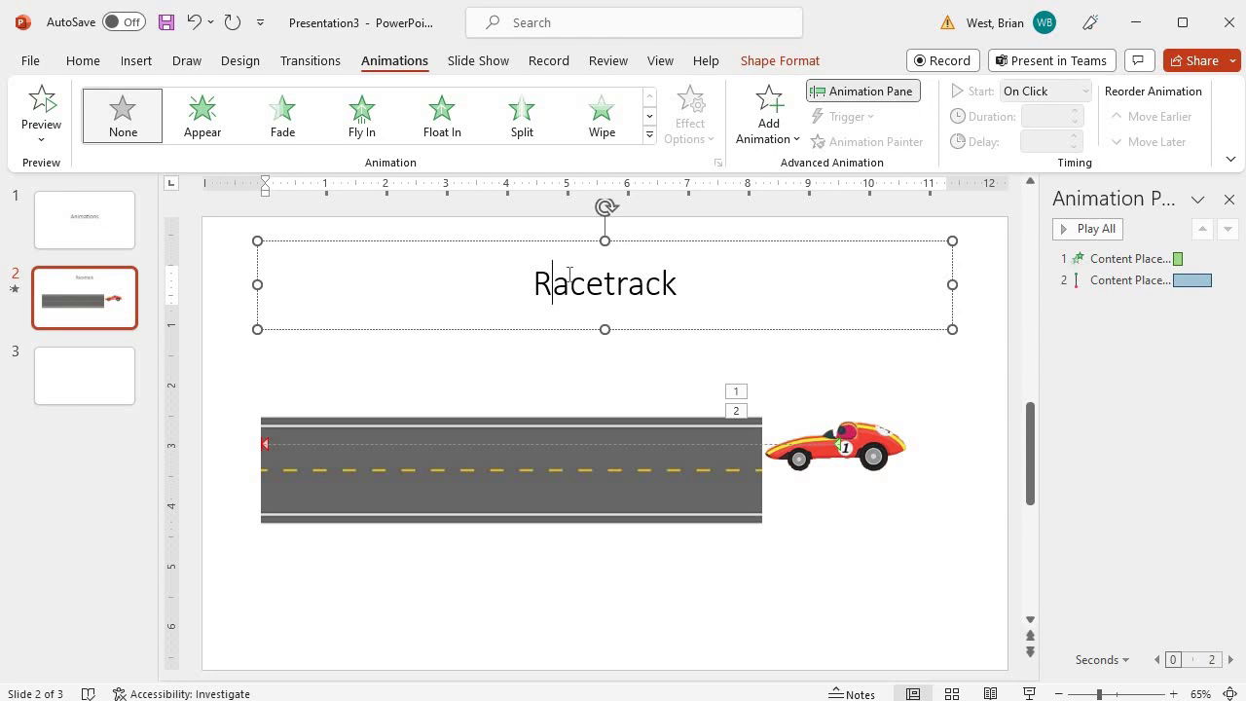
# Try Split, Wipe, Wheel, Shape, Zoom and Swivel entrances on the title, then settle on Bounce
pyautogui.click(523, 115)
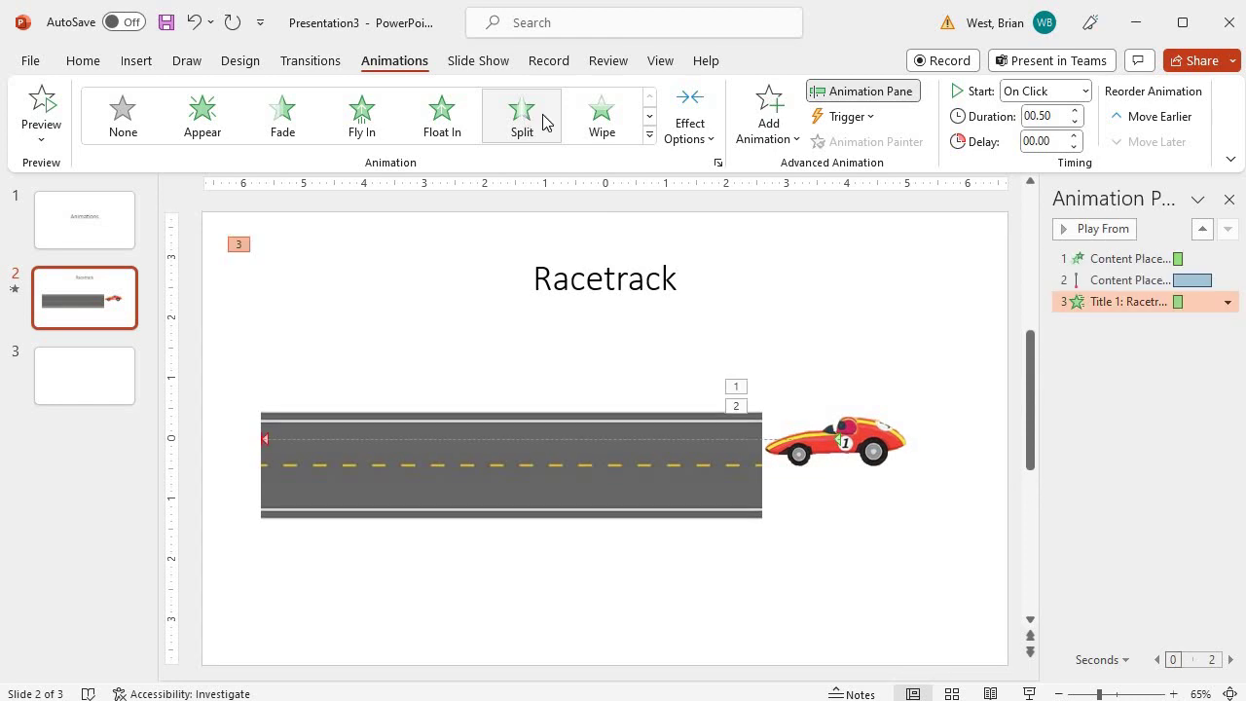
pyautogui.click(650, 135)
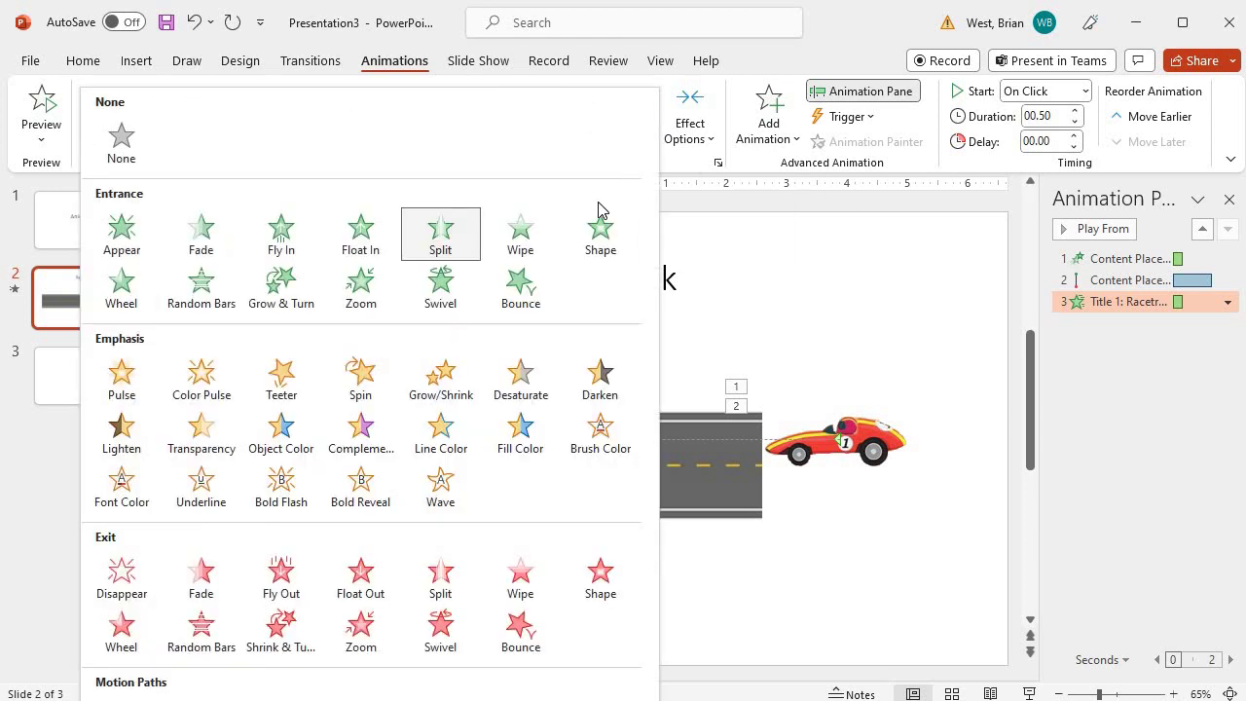
pyautogui.click(521, 234)
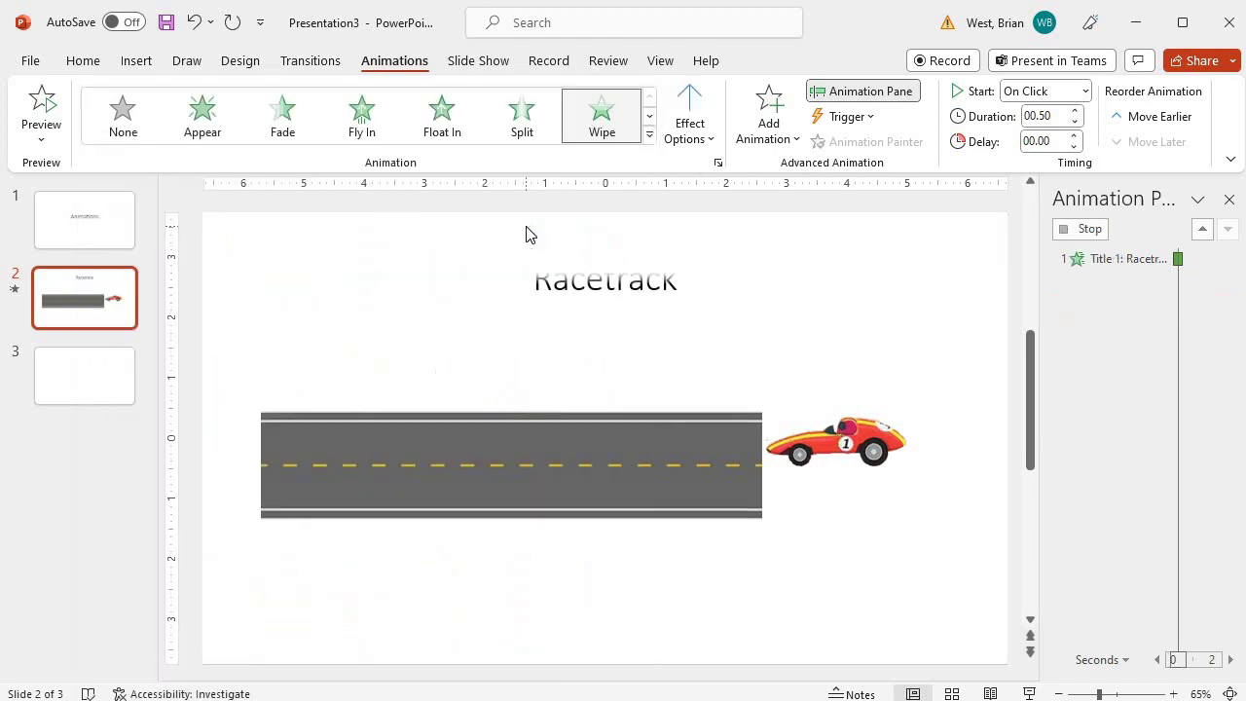
pyautogui.click(650, 117)
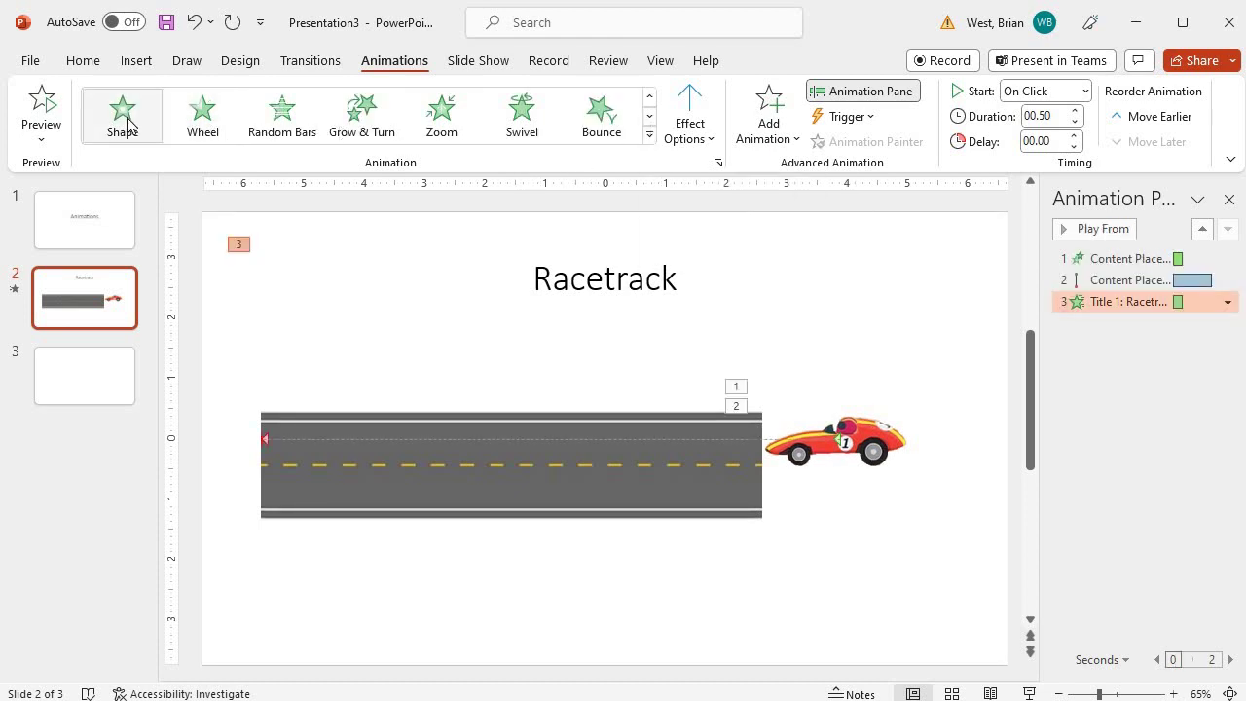
pyautogui.click(210, 114)
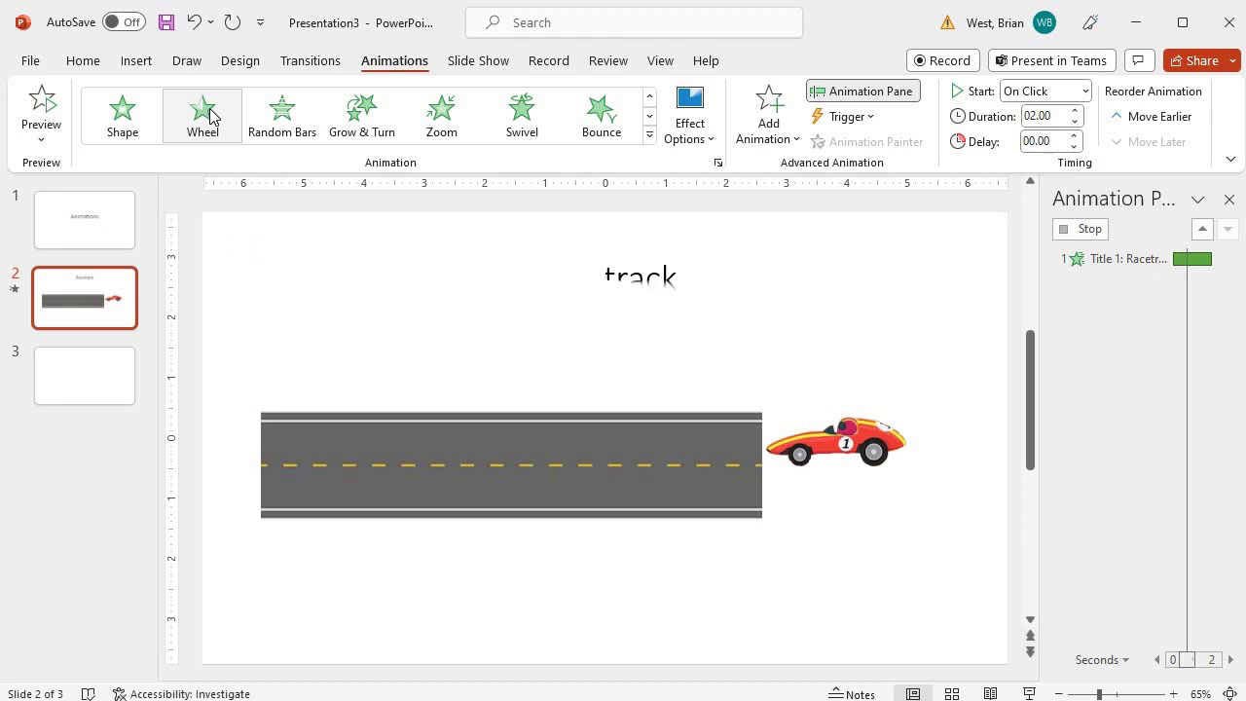
pyautogui.click(128, 117)
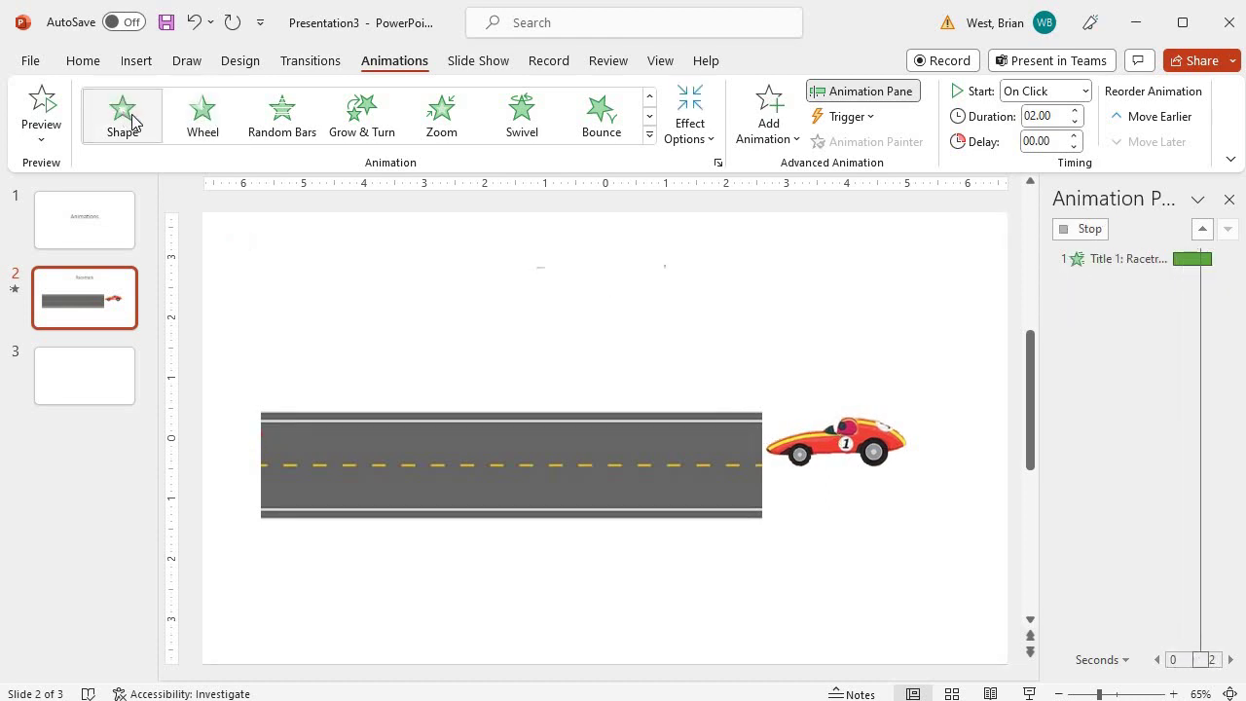
pyautogui.click(438, 121)
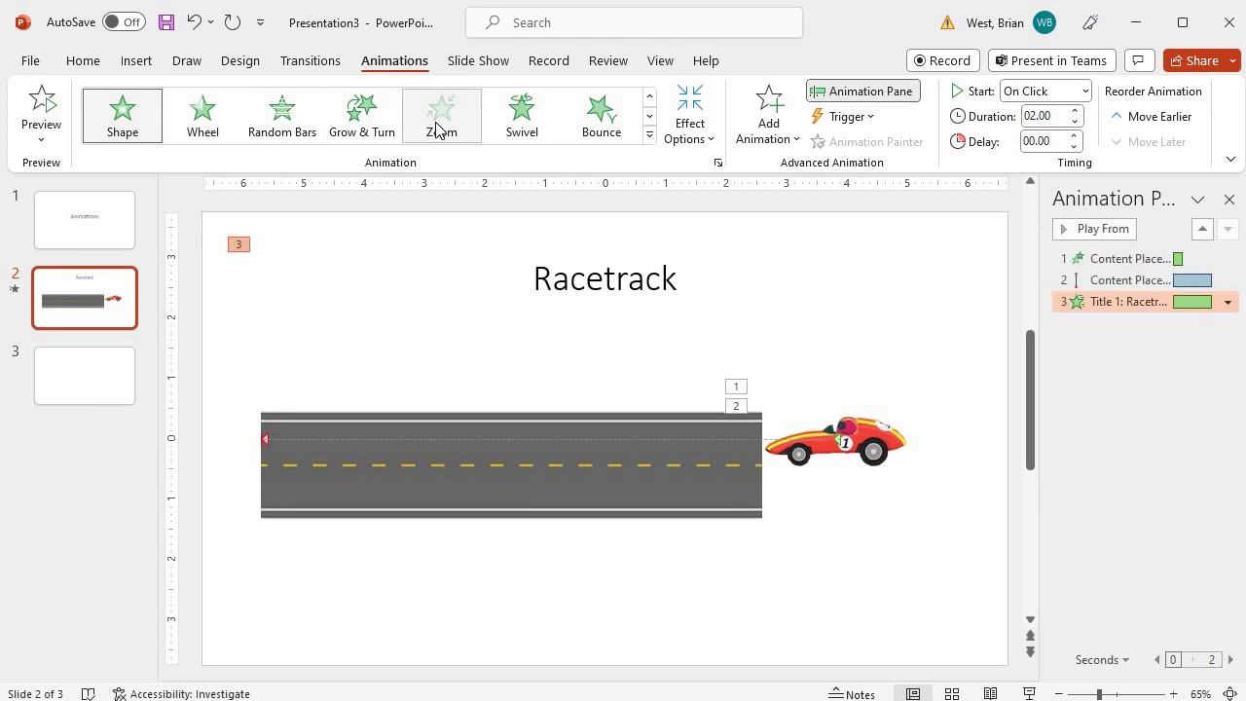
pyautogui.click(597, 125)
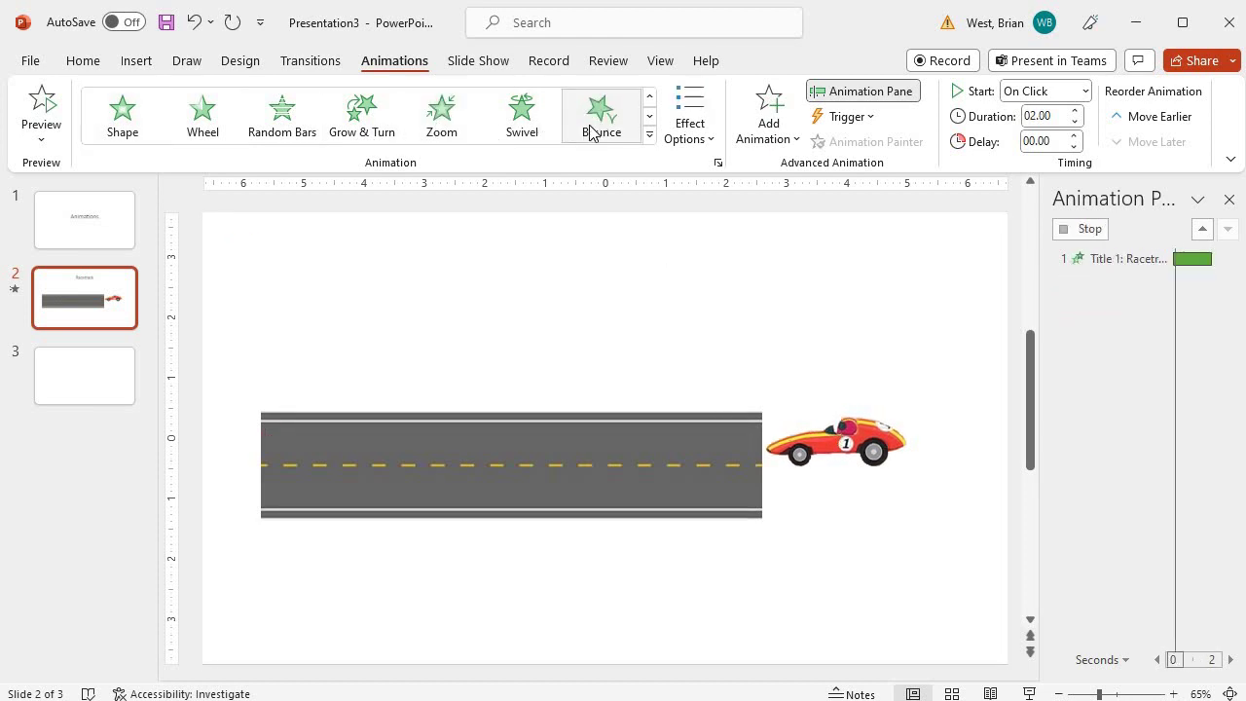
pyautogui.click(524, 124)
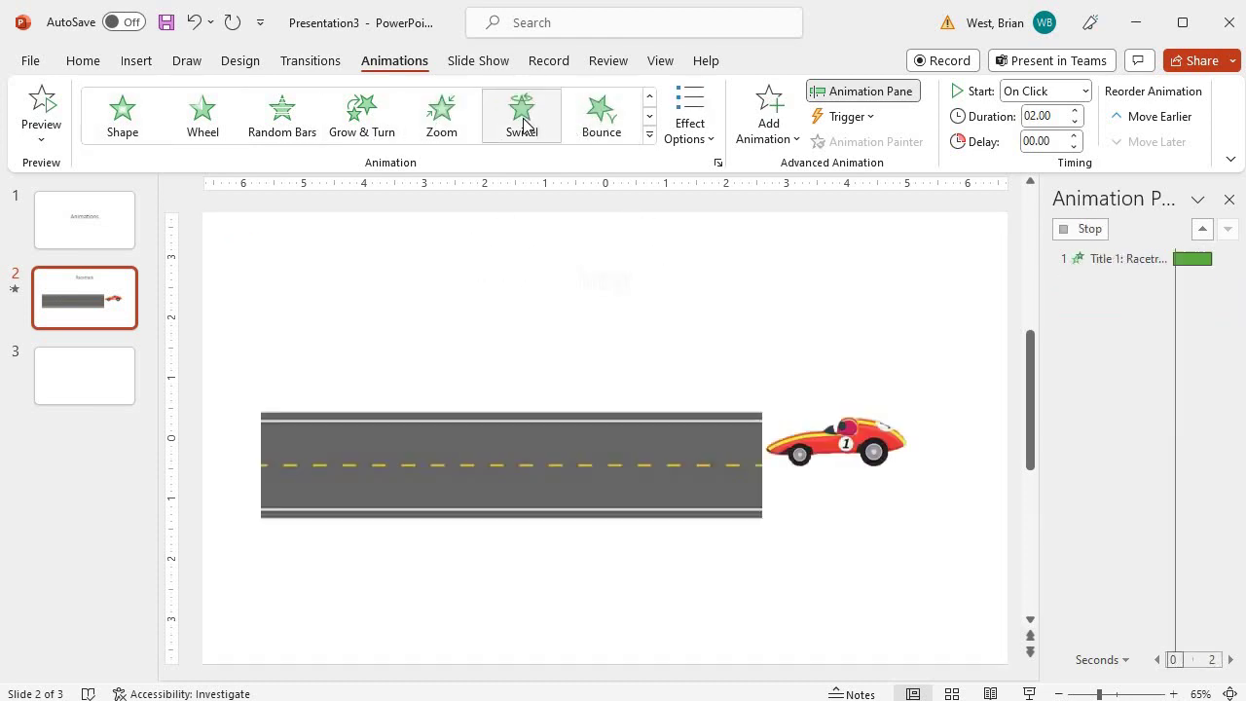
pyautogui.click(602, 126)
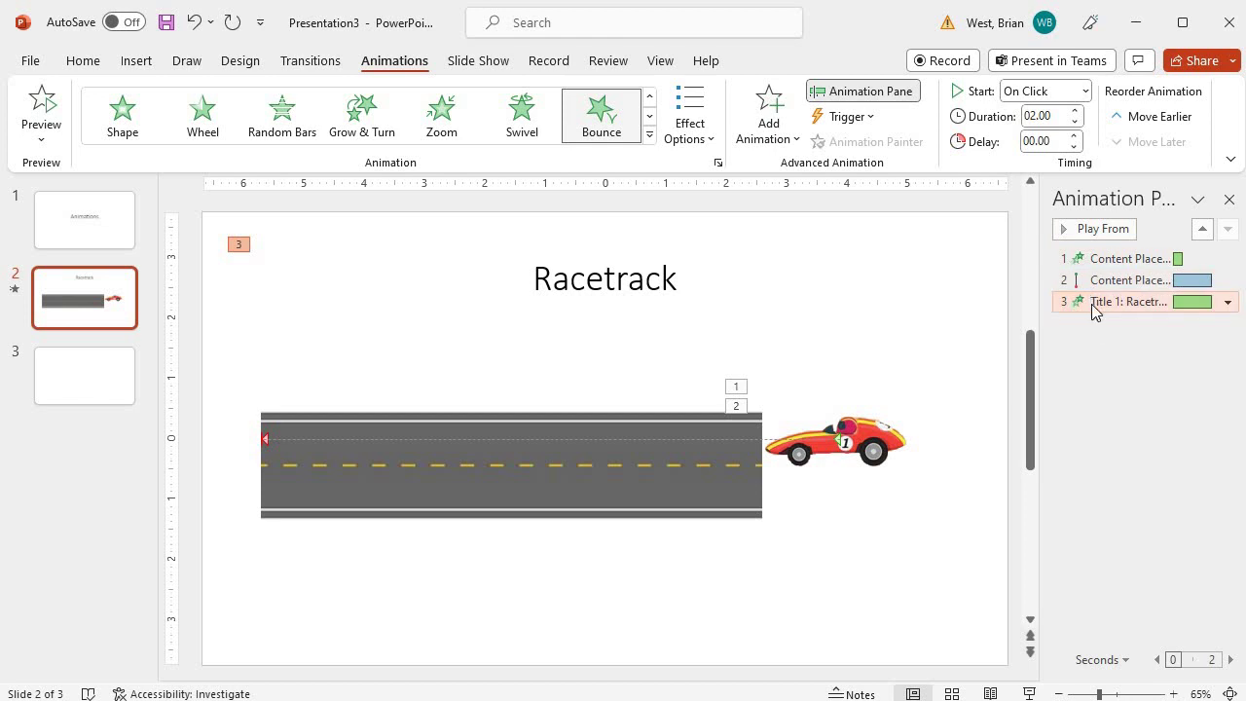
# Drag the Title 1 Bounce entry to the top of the Animation Pane and preview the slide
pyautogui.moveTo(1092, 304); pyautogui.dragTo(1090, 251)
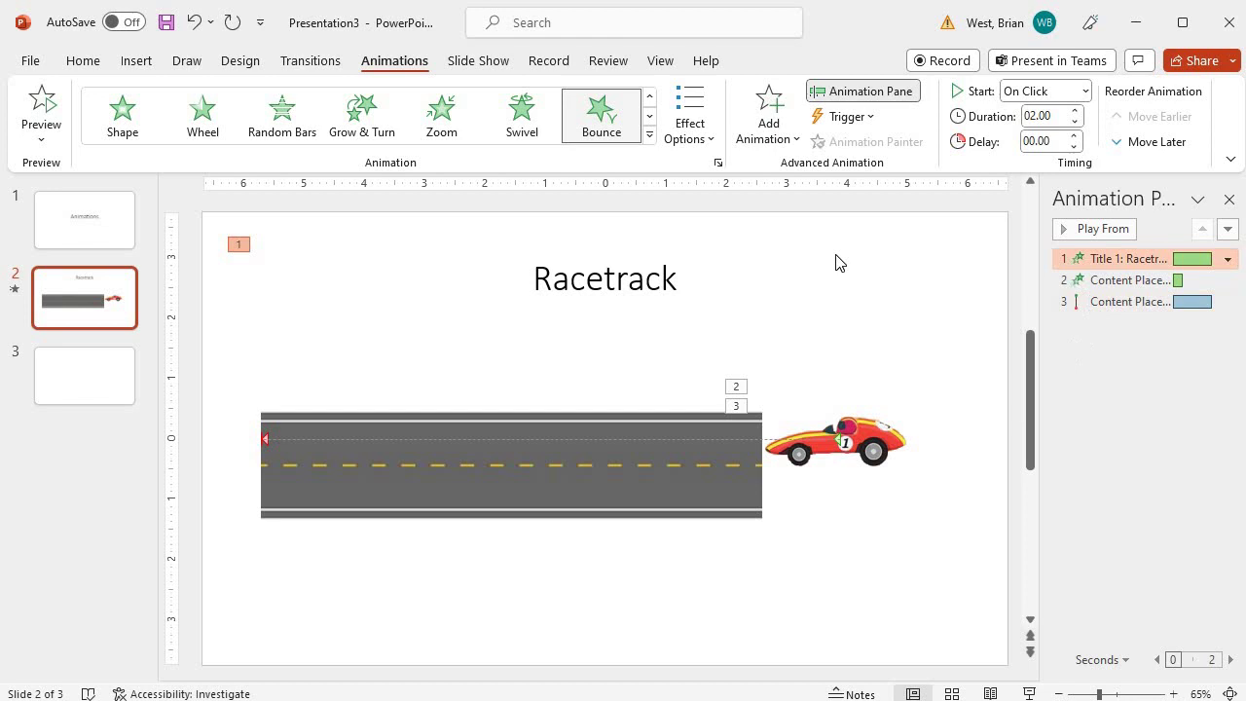
pyautogui.click(41, 107)
# Change the Racetrack title's Bounce effect so its text animates by letter
pyautogui.rightClick(1126, 261)
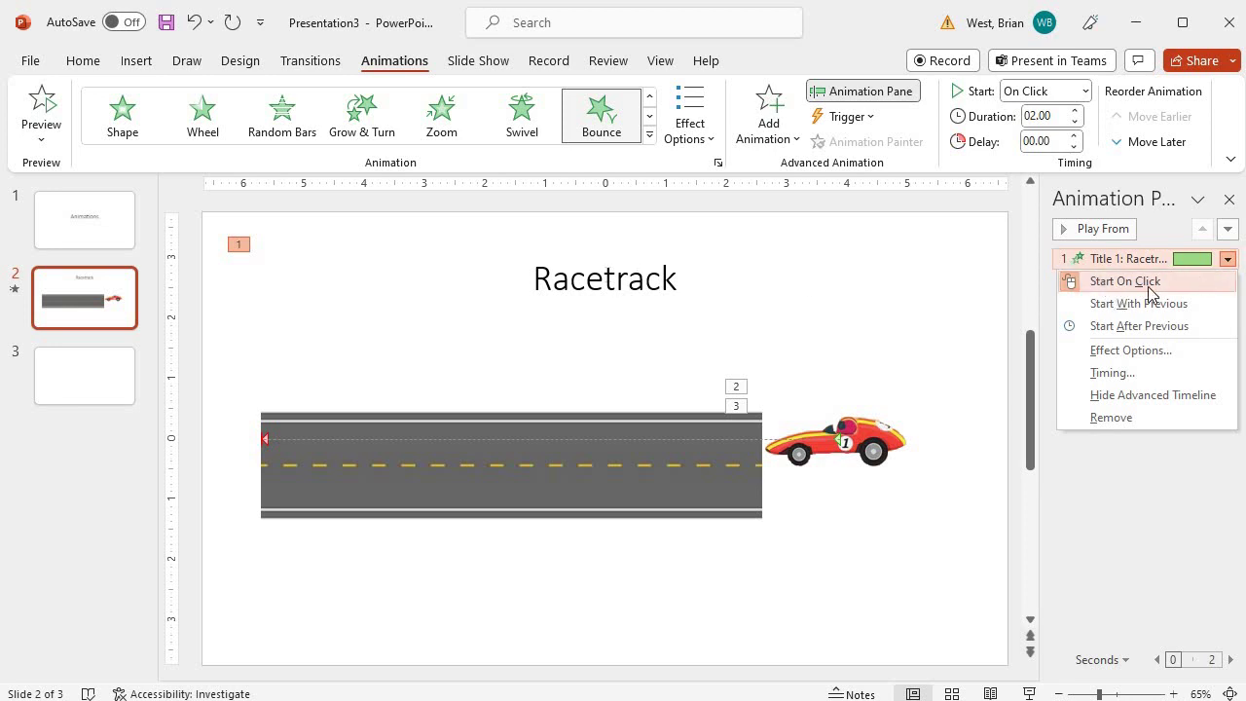
pyautogui.click(1142, 350)
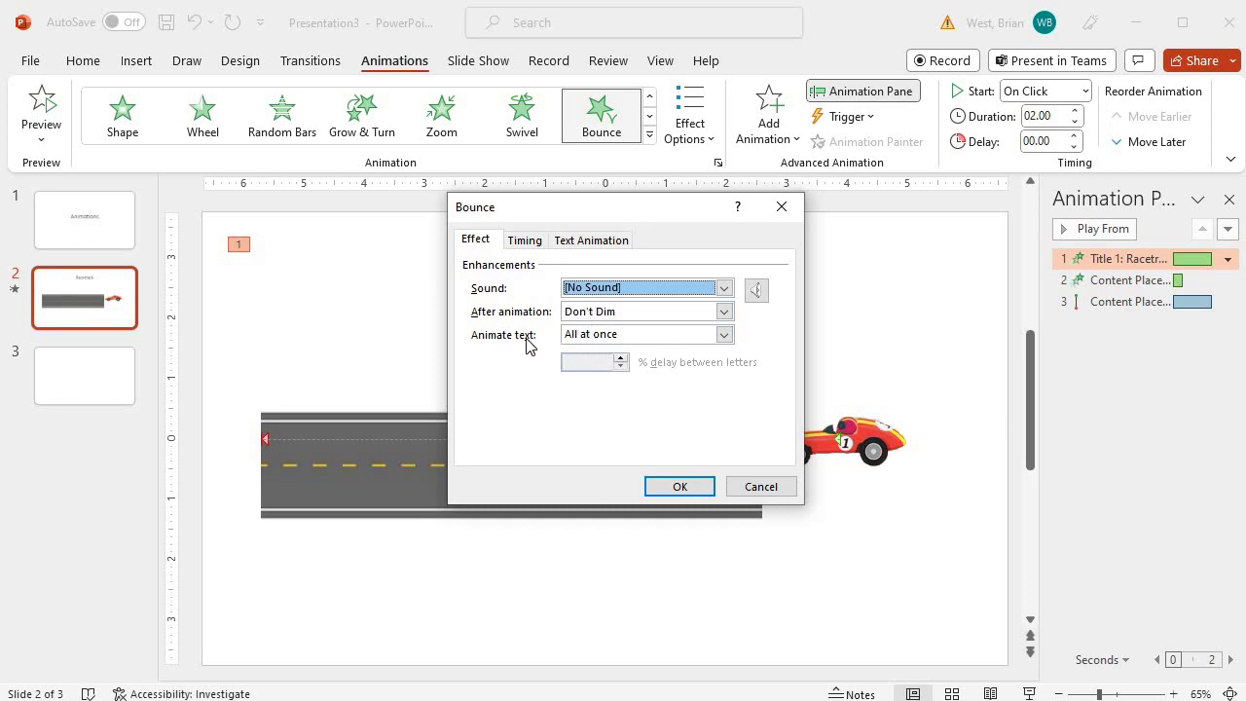
pyautogui.click(723, 334)
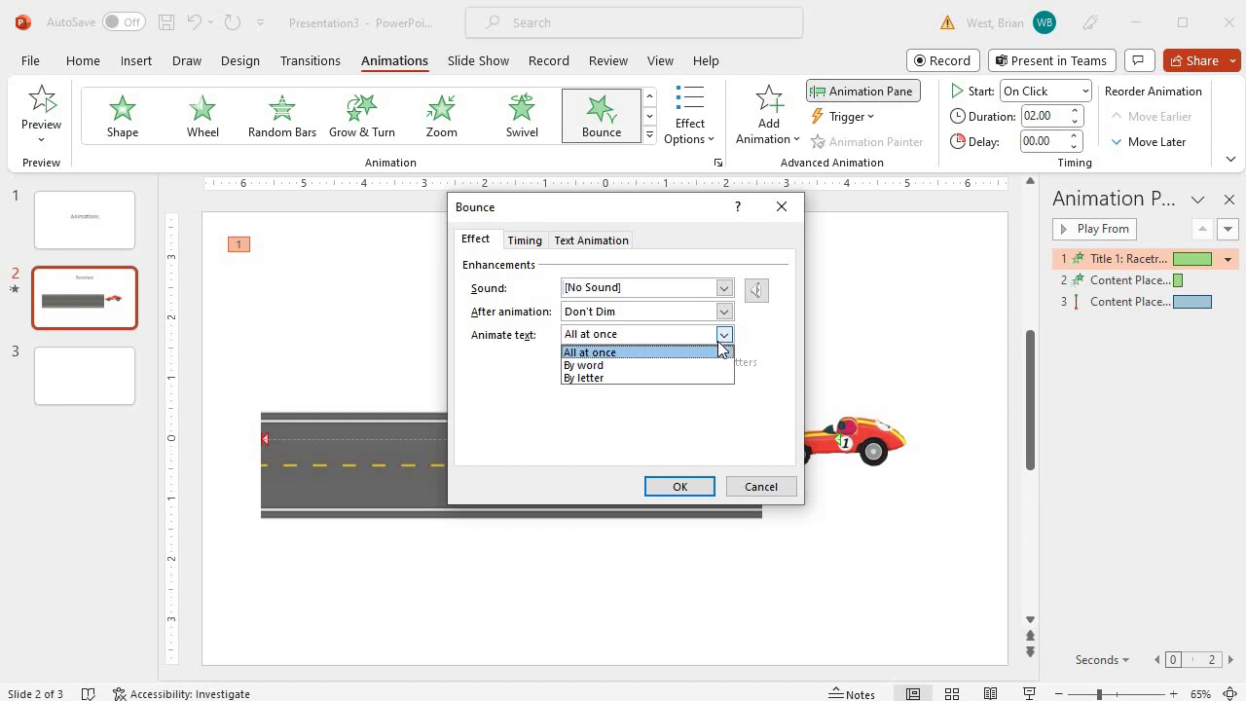
pyautogui.click(616, 378)
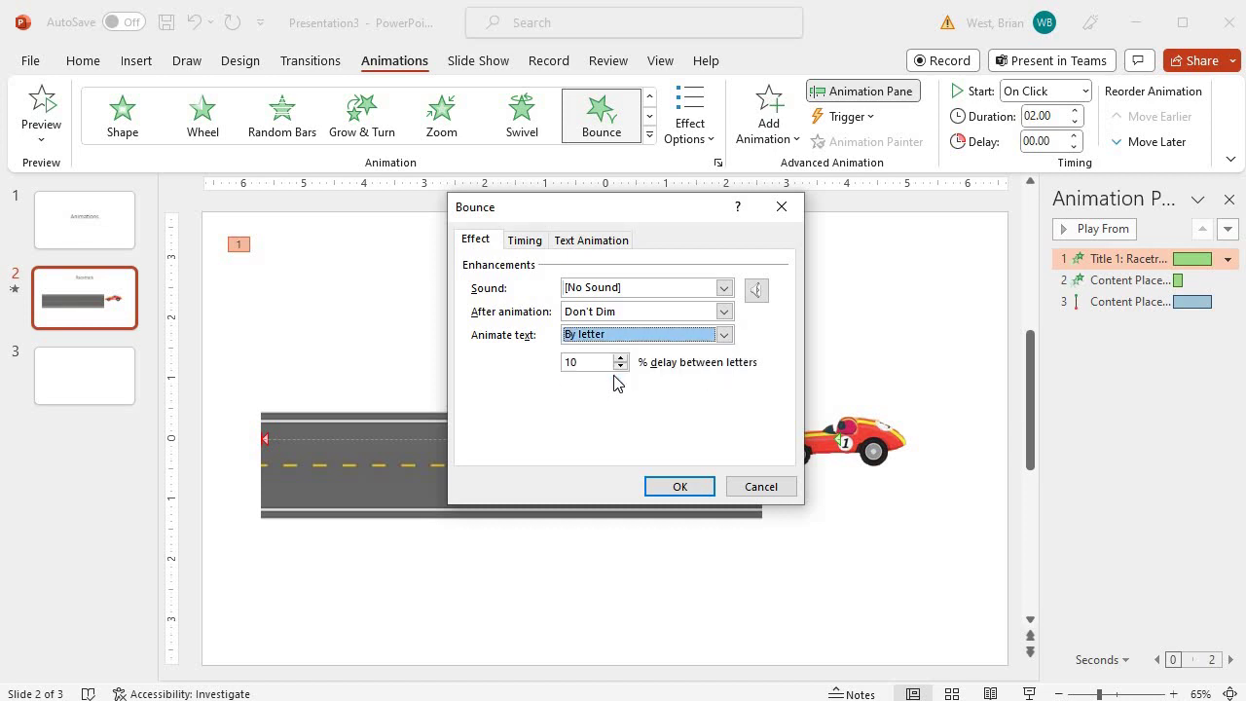
pyautogui.click(675, 486)
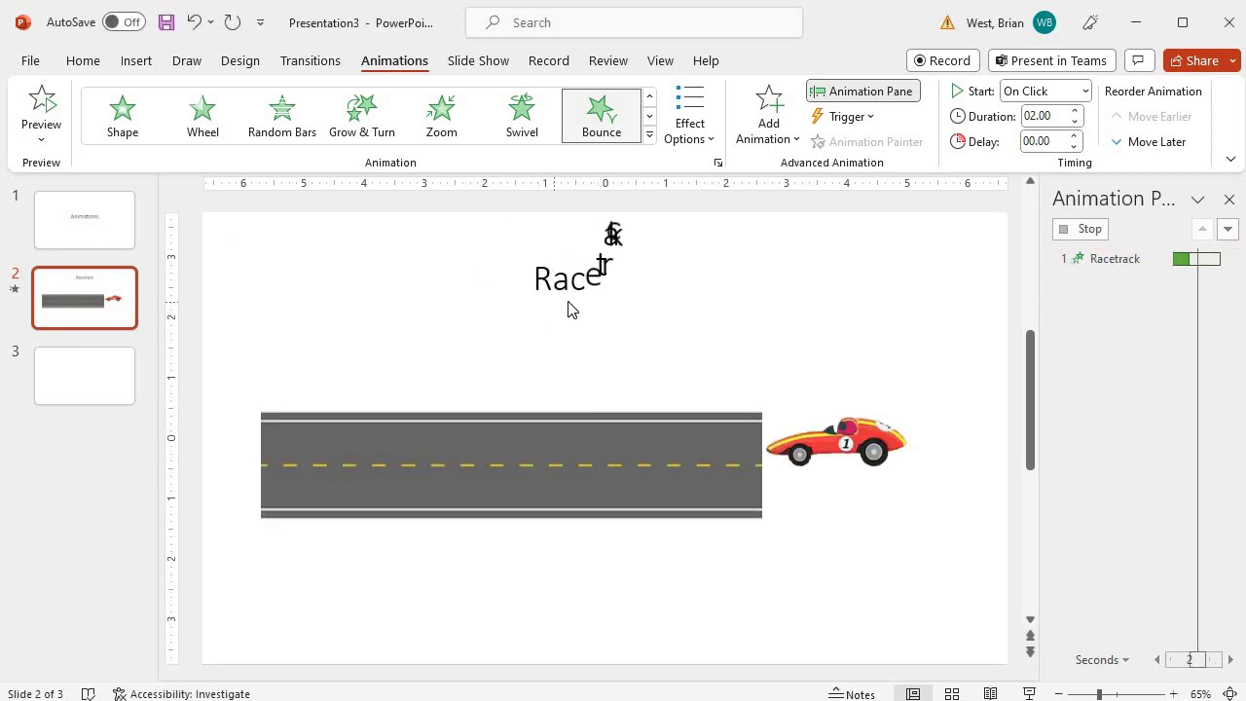
# Preview the slide, then raise the title's delay between letters from 10% to 25%
pyautogui.click(41, 105)
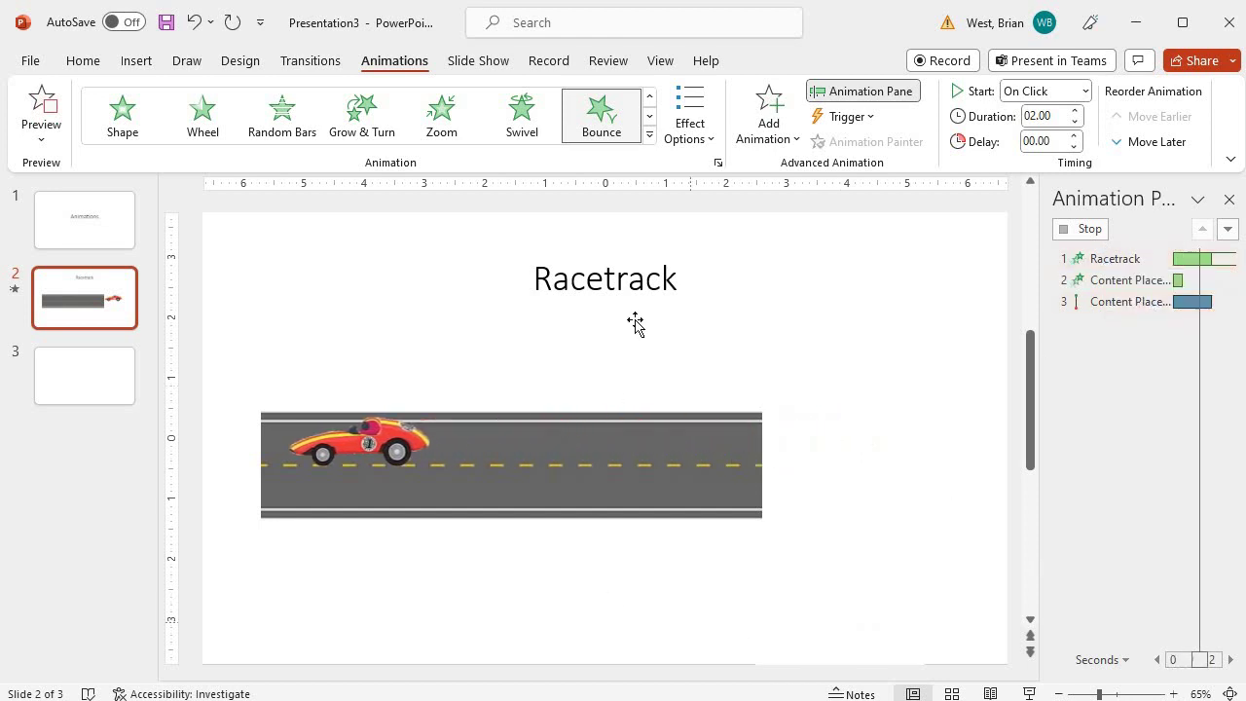
pyautogui.click(1090, 259)
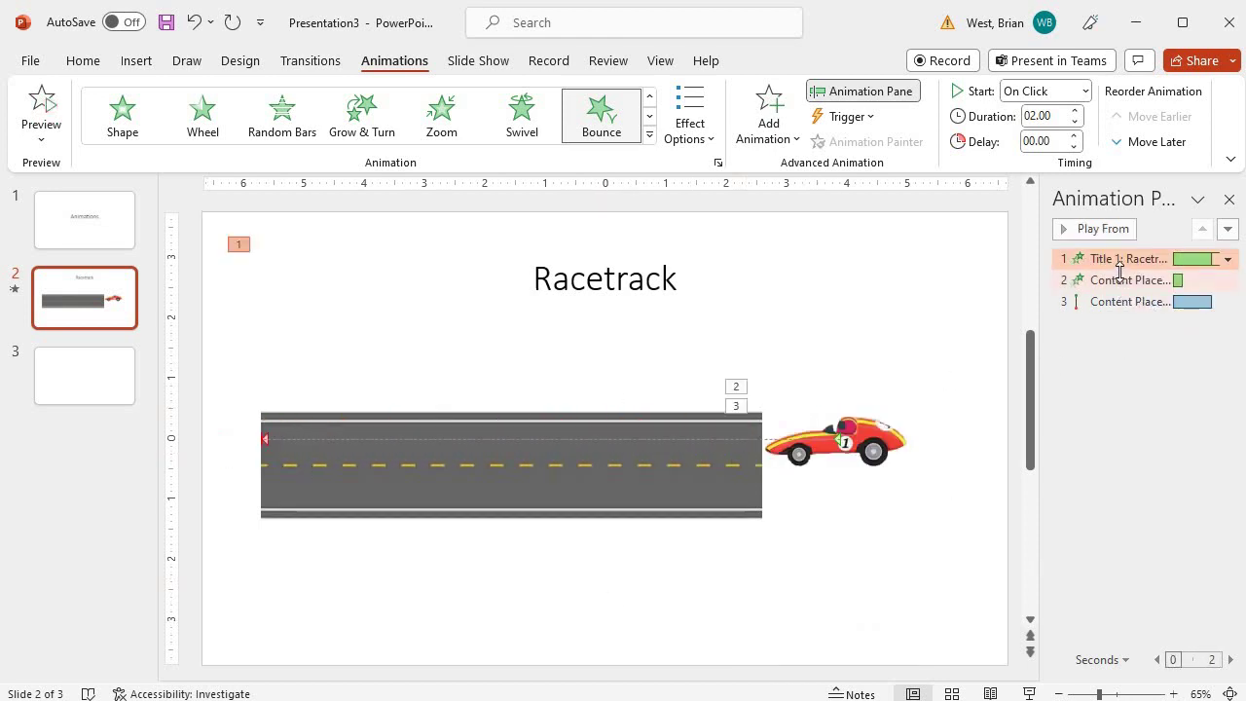
pyautogui.rightClick(1116, 264)
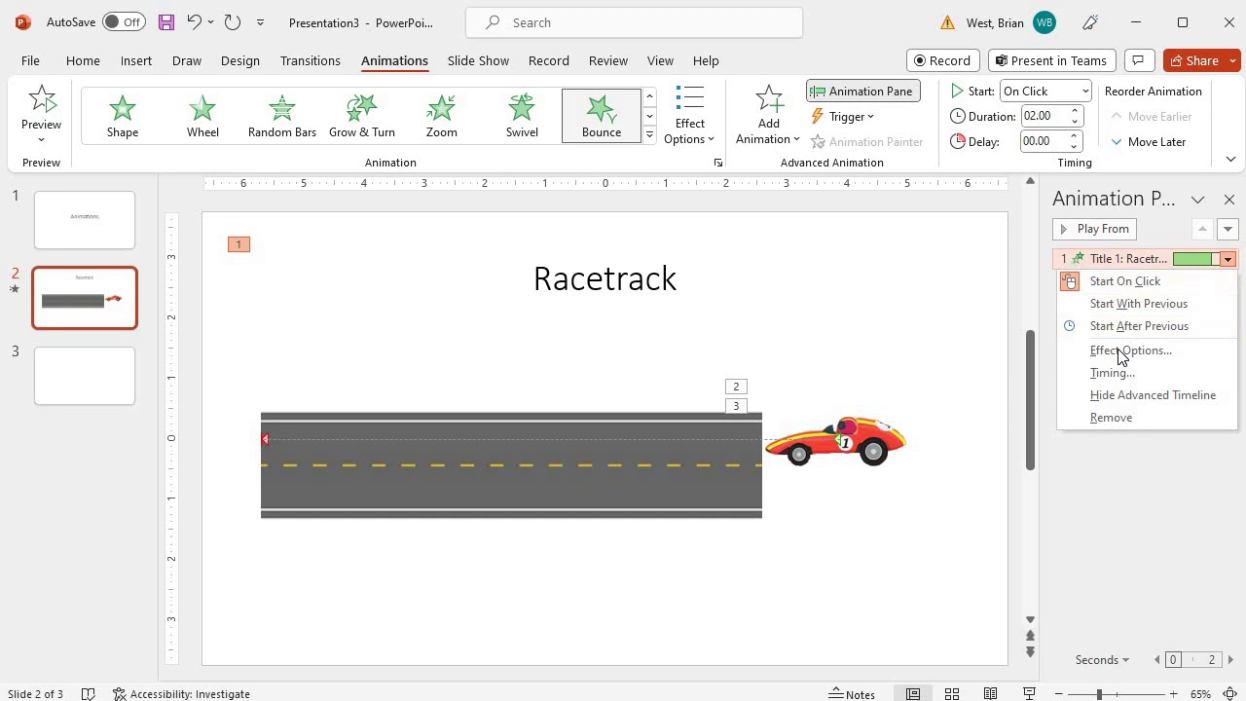
pyautogui.click(1124, 351)
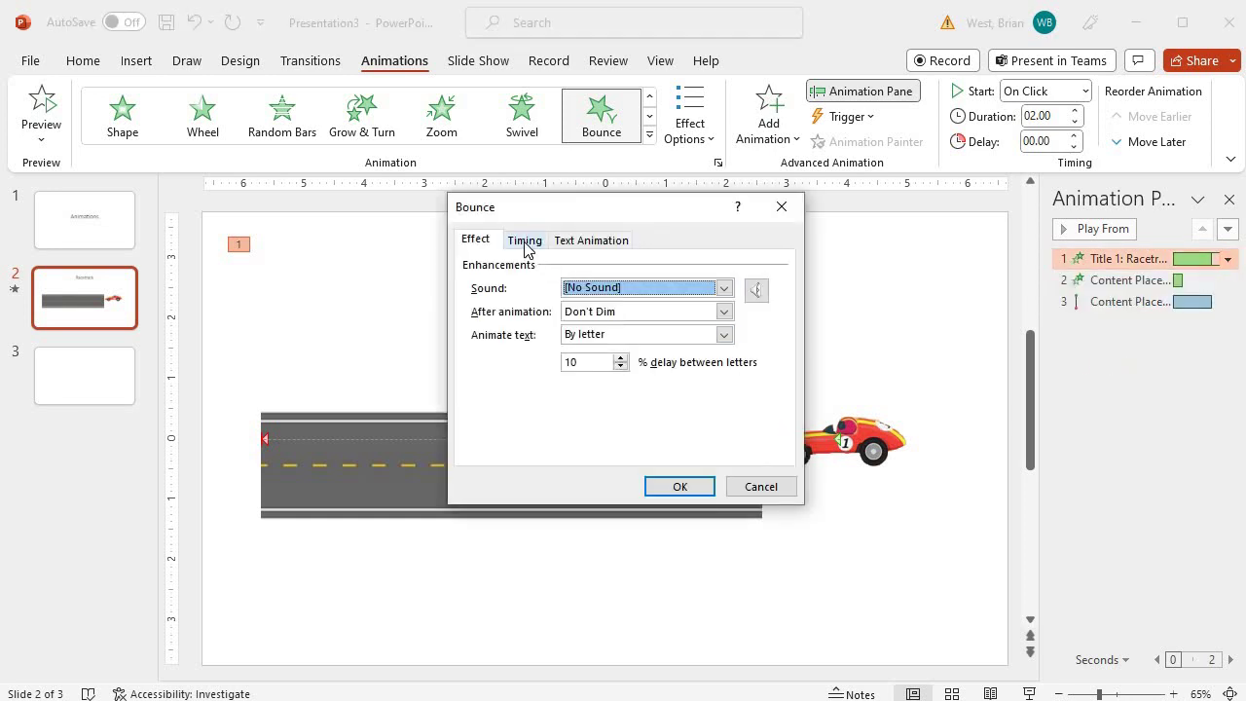
pyautogui.click(620, 357)
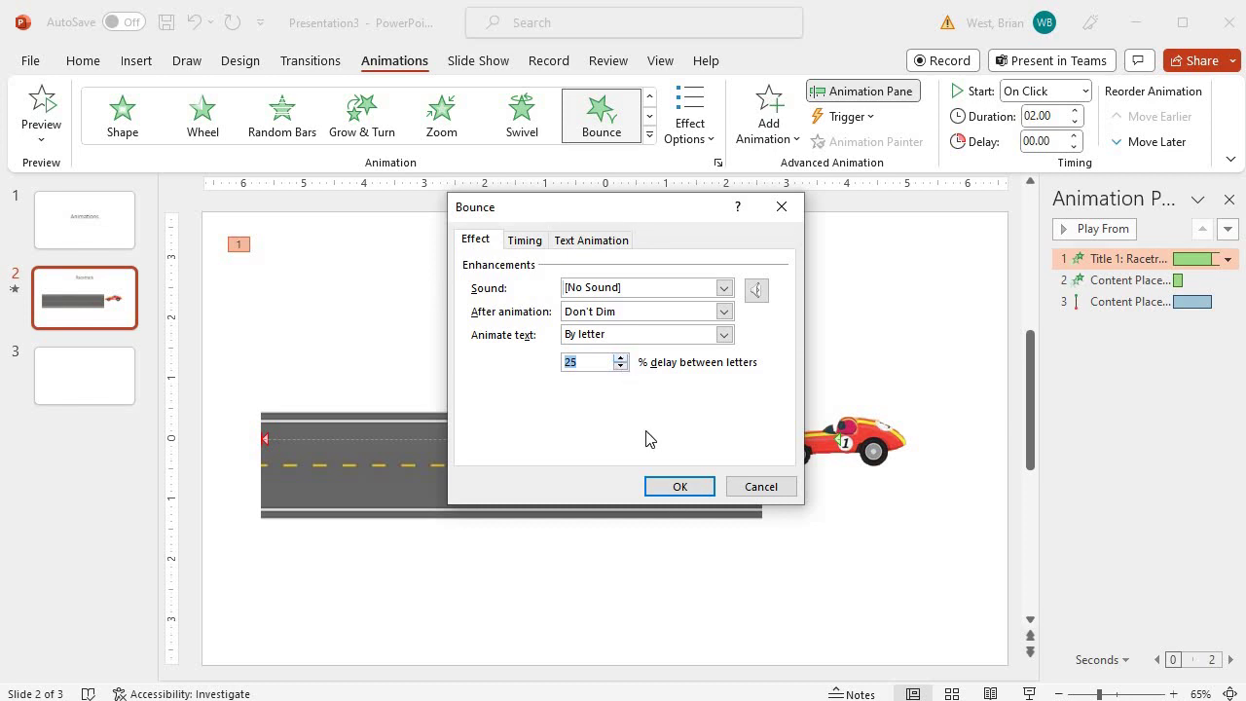
pyautogui.click(680, 485)
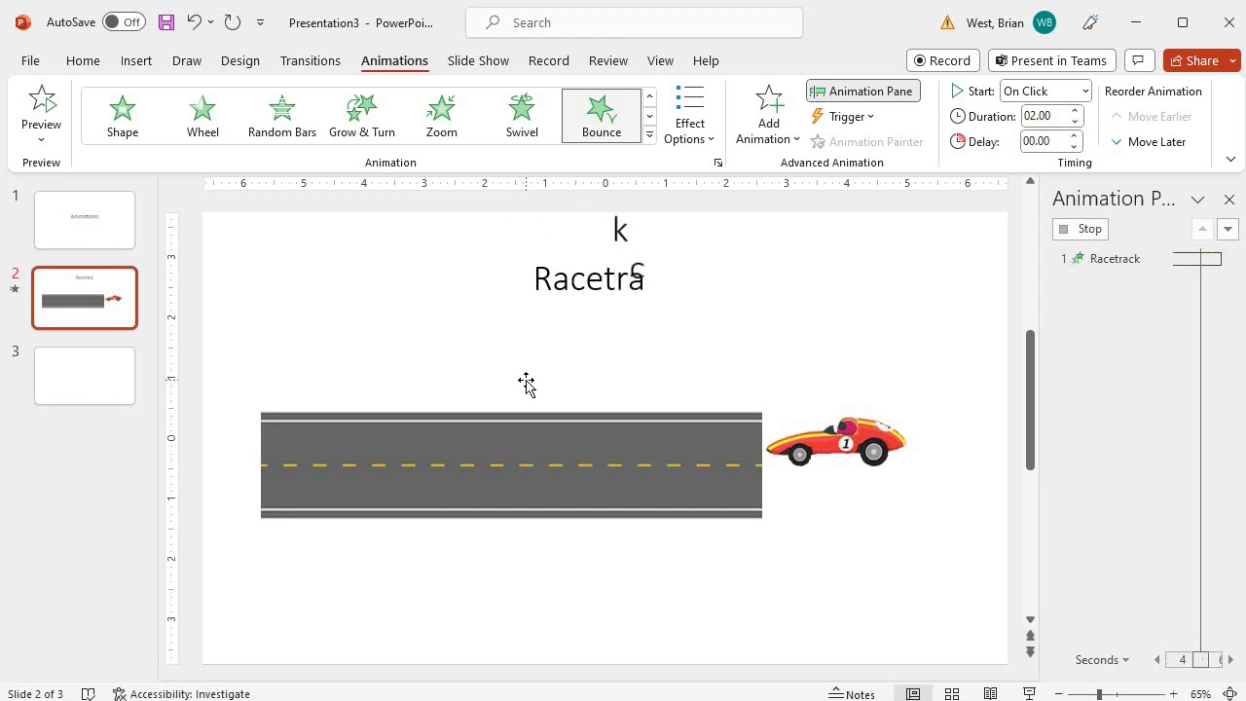
# Review the title Bounce's timing and text settings, closing the dialog without changes
pyautogui.rightClick(1101, 260)
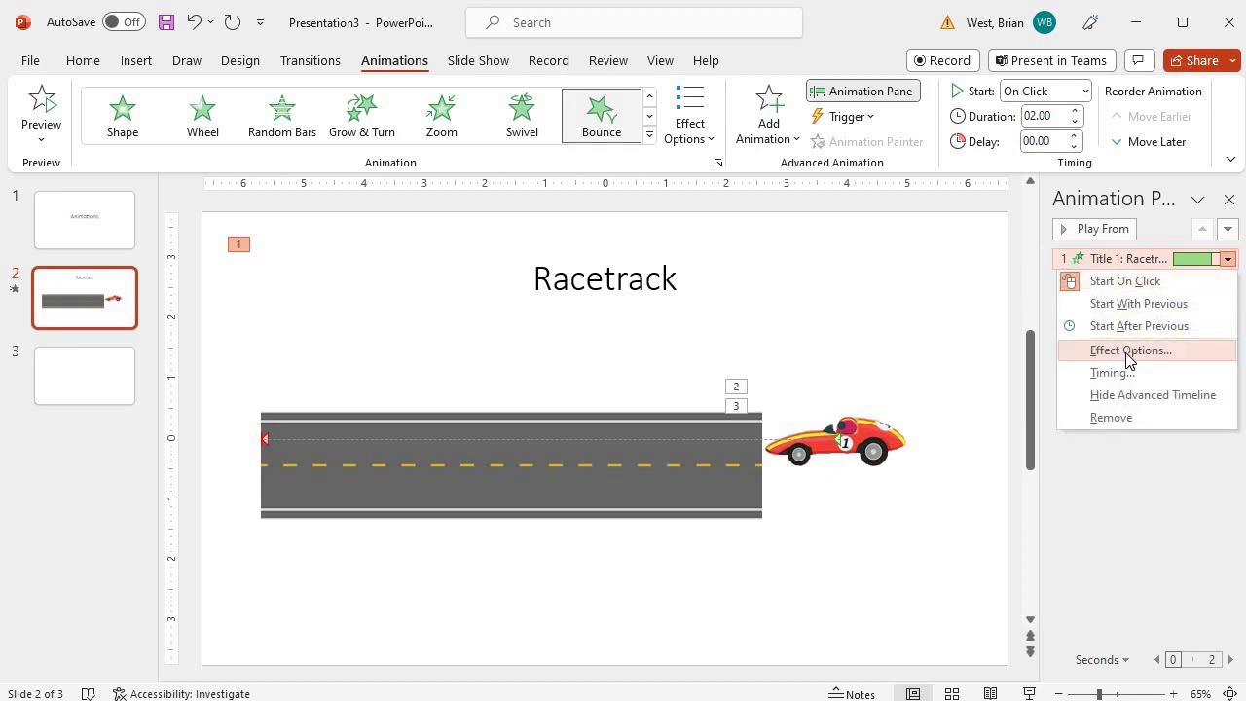
pyautogui.click(1119, 352)
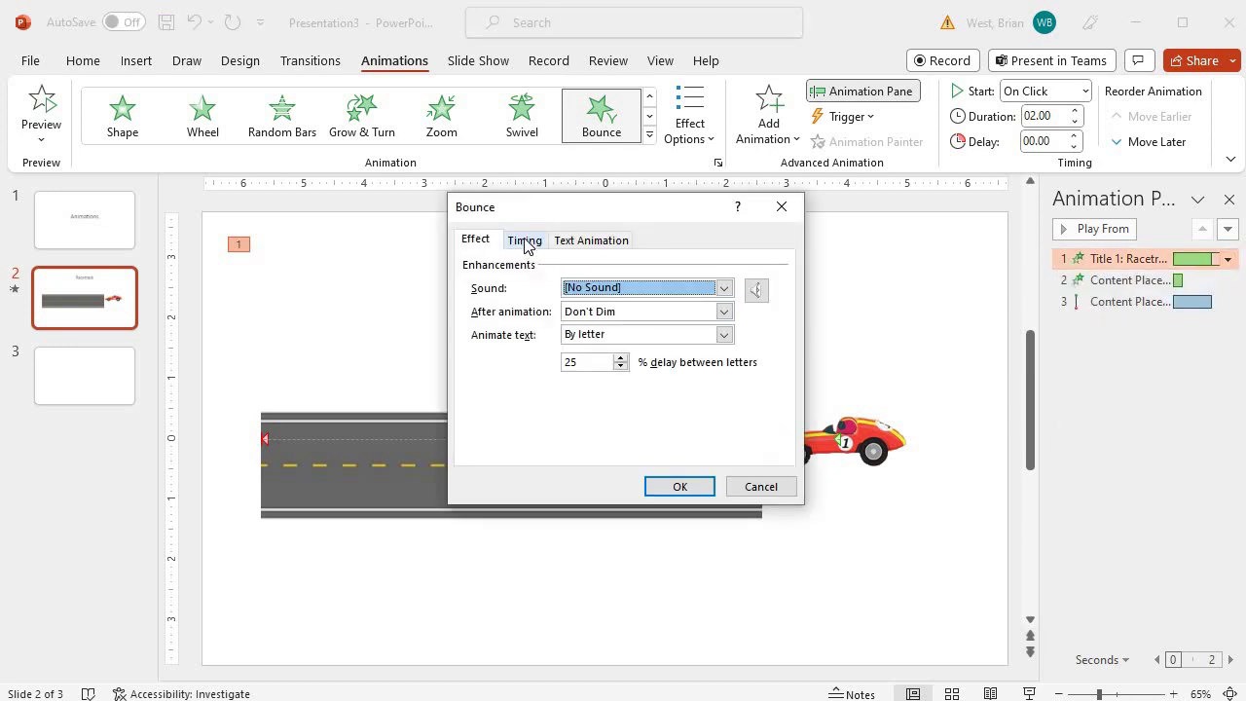
pyautogui.click(525, 243)
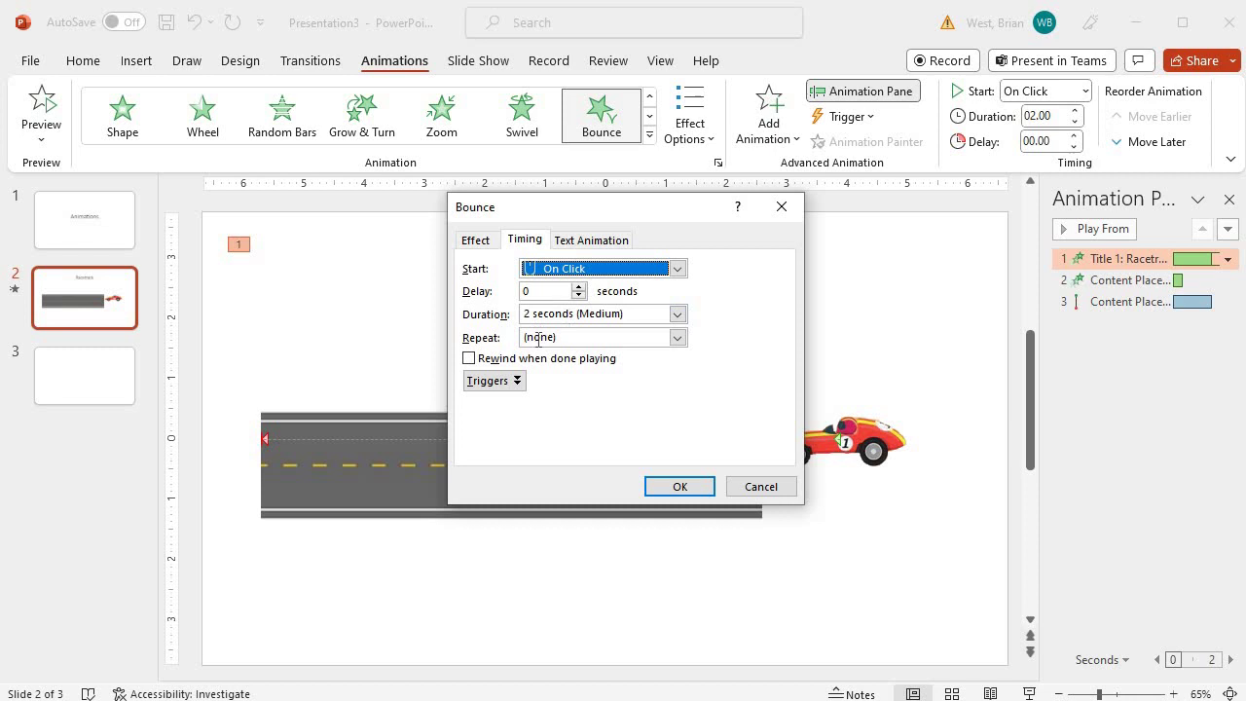
pyautogui.click(569, 244)
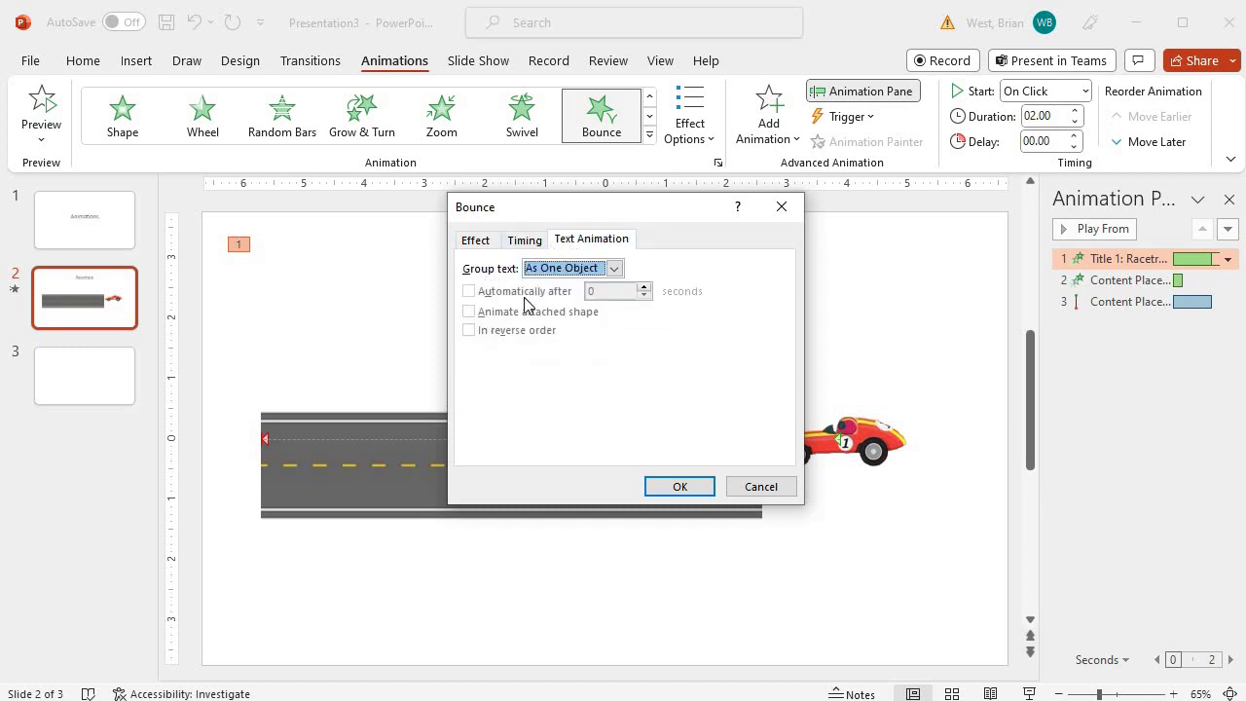
pyautogui.click(477, 243)
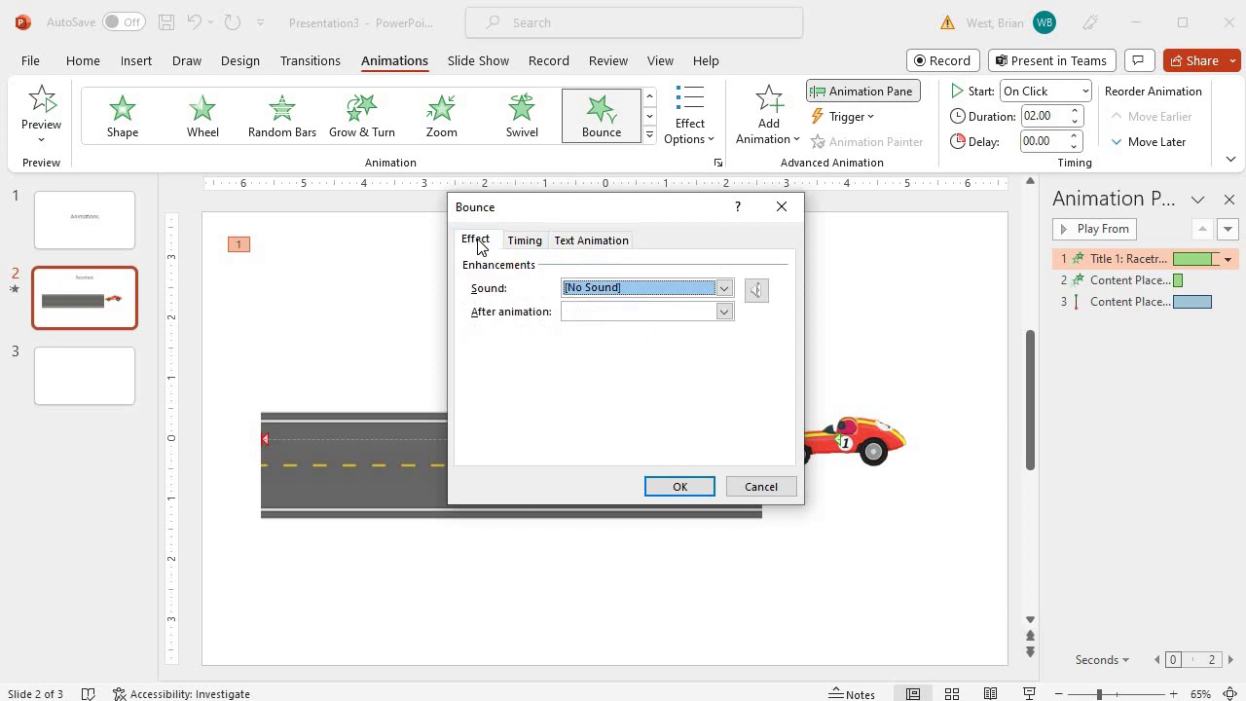
pyautogui.click(781, 209)
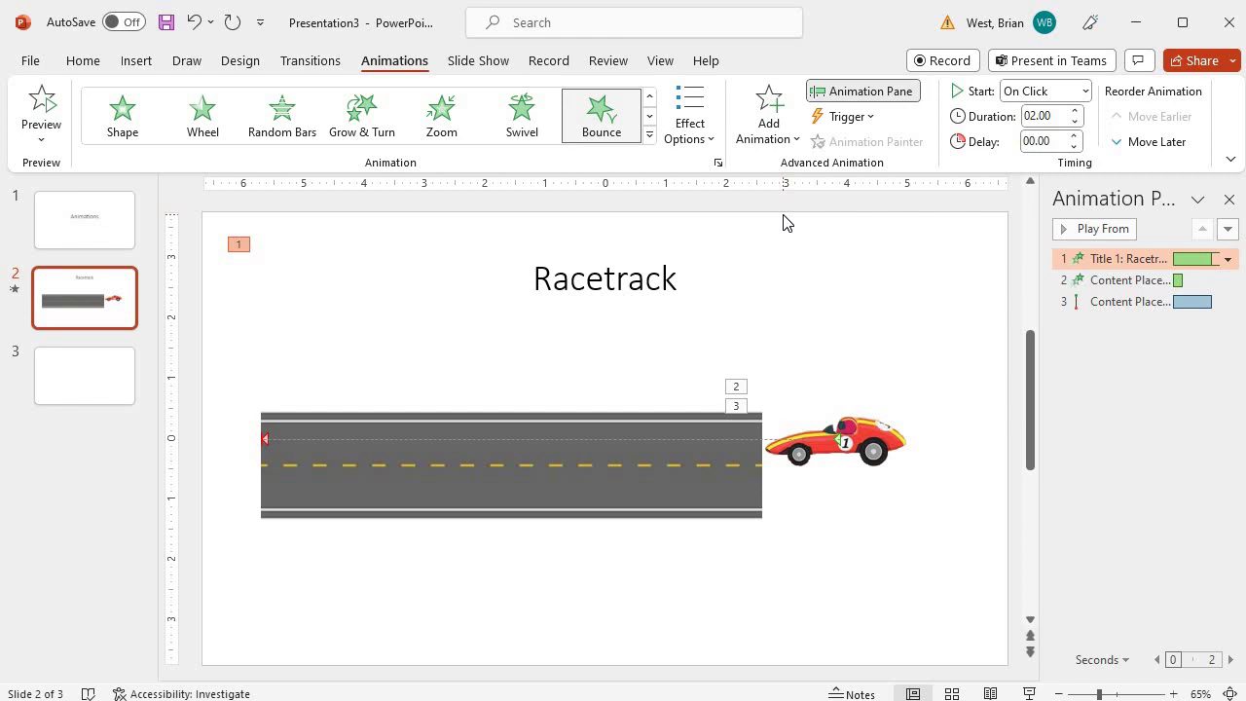
# Insert the 'road' picture on slide 3, enlarge it and shift it left
pyautogui.click(76, 378)
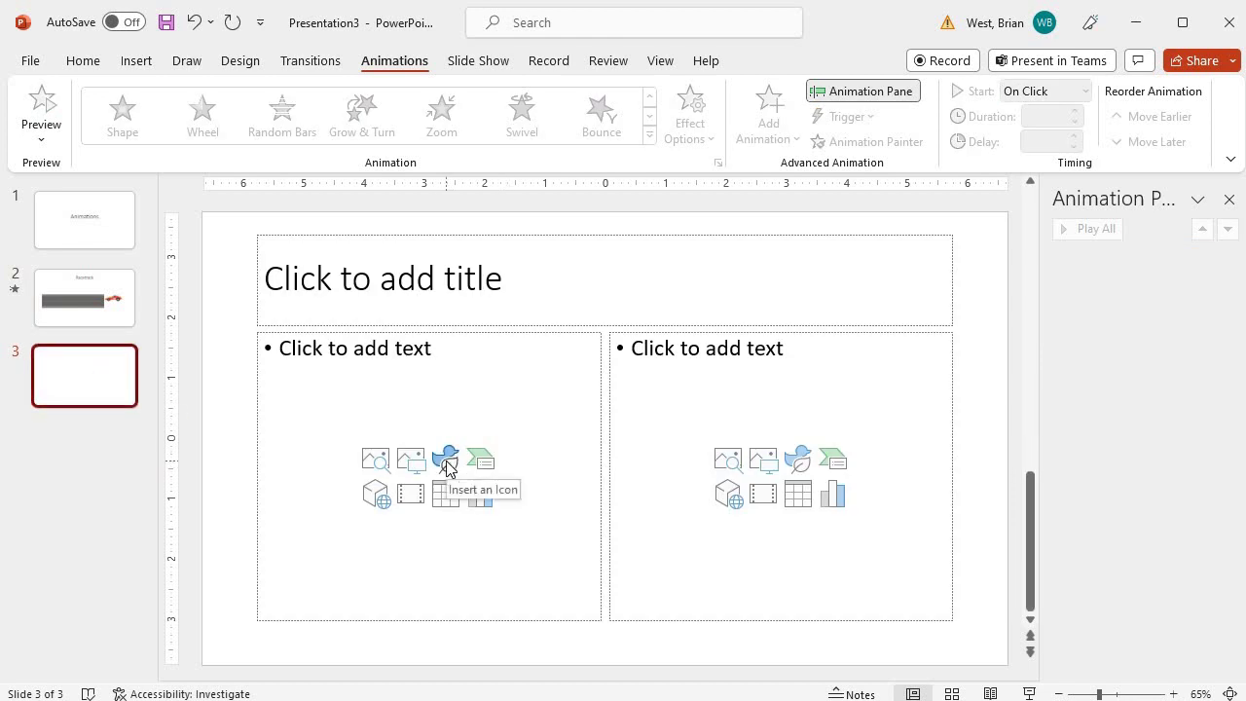
pyautogui.click(411, 459)
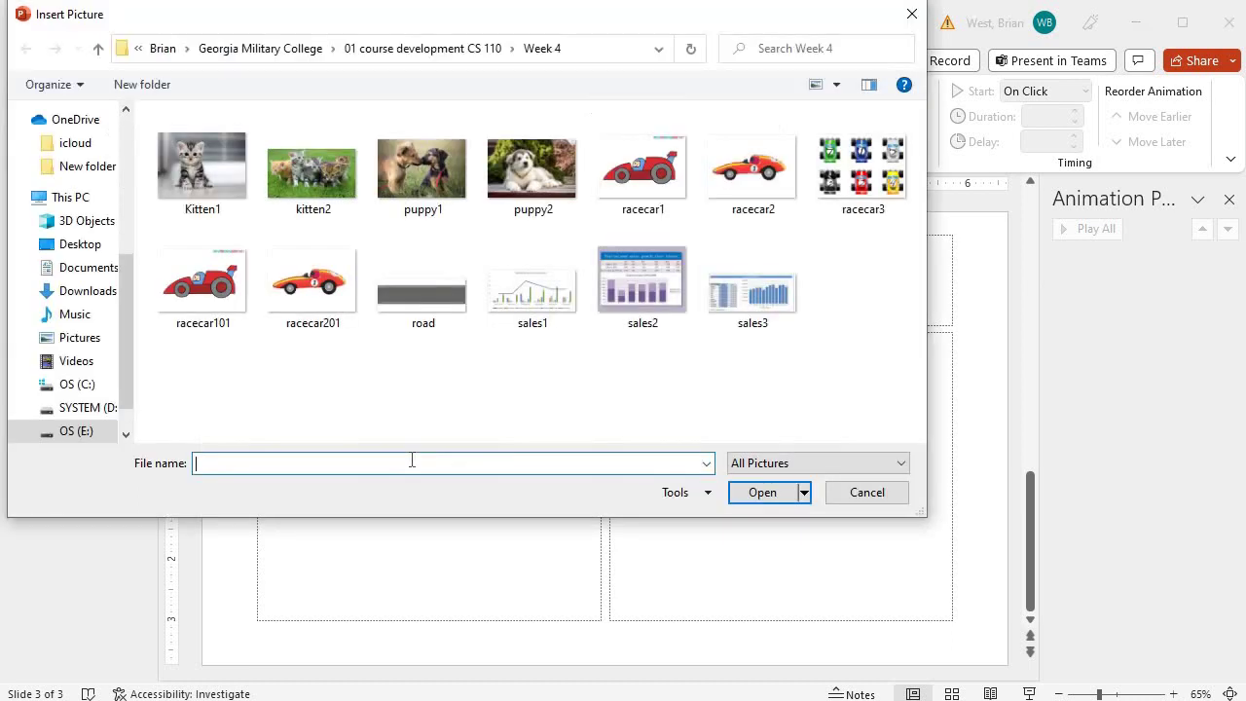
pyautogui.doubleClick(406, 316)
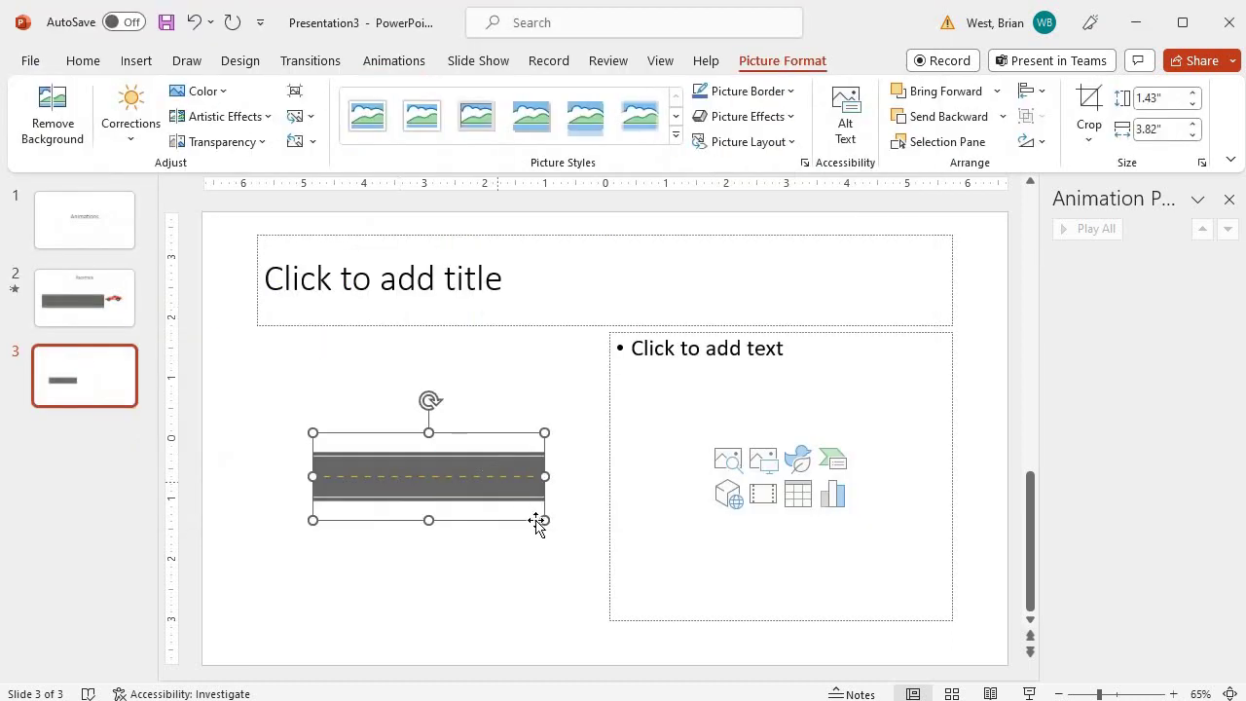
pyautogui.moveTo(543, 521); pyautogui.dragTo(750, 598)
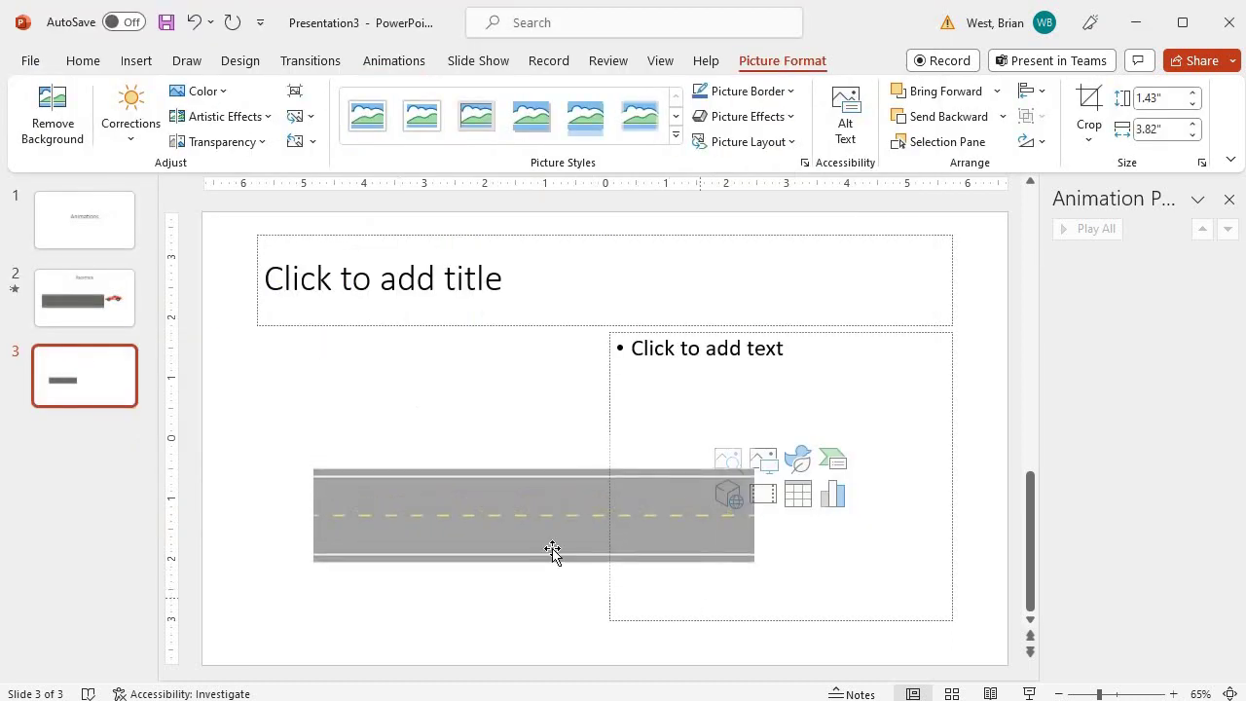
pyautogui.moveTo(500, 534); pyautogui.dragTo(435, 490)
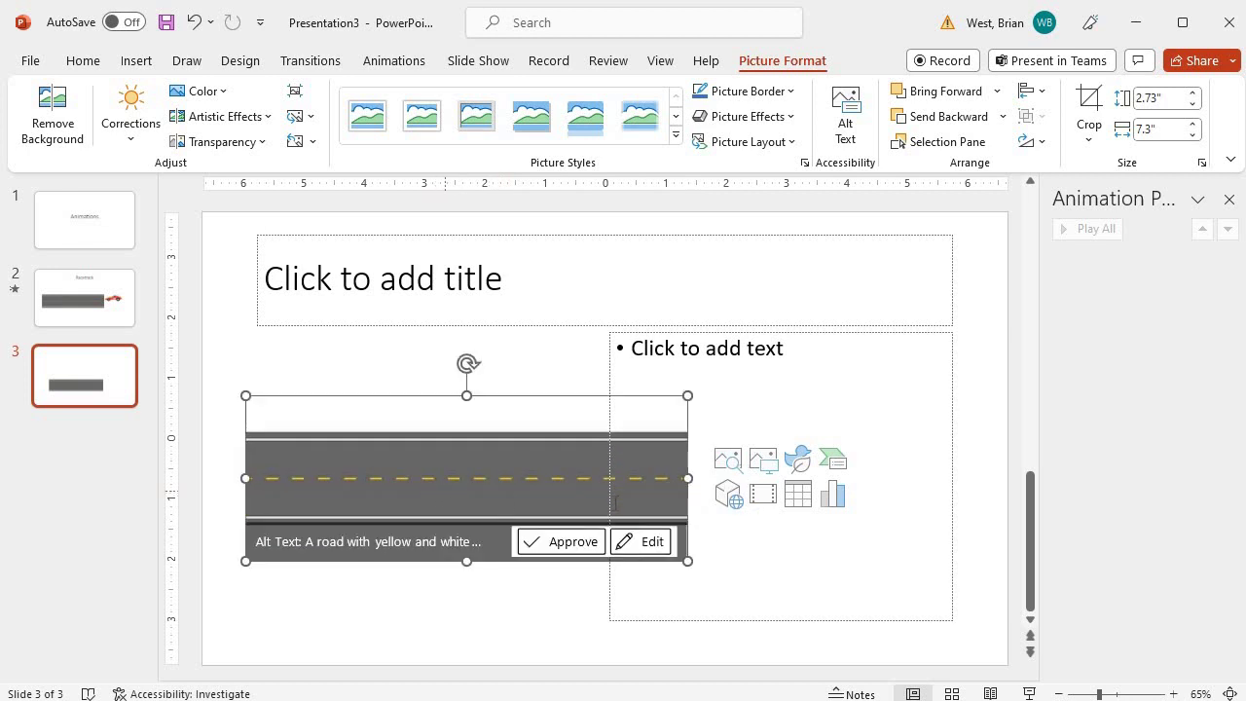
# Insert the 'racecar101' picture and place it beside the road's right end
pyautogui.click(770, 469)
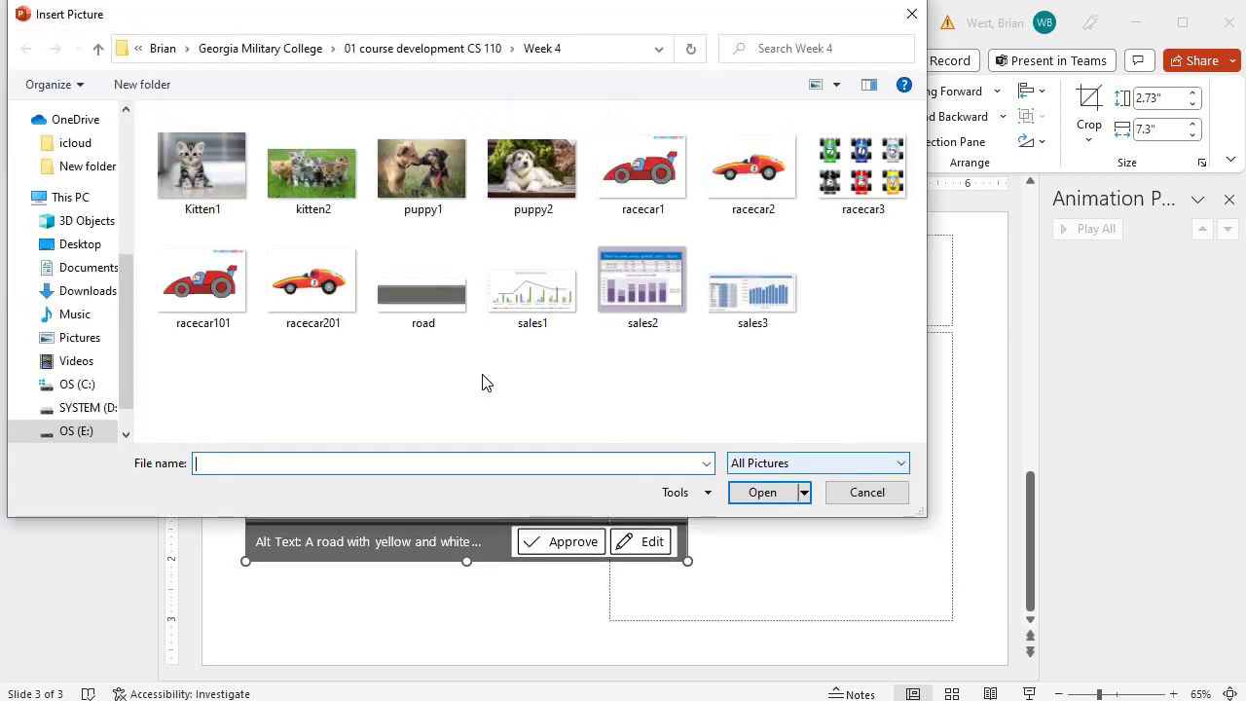
pyautogui.click(195, 297)
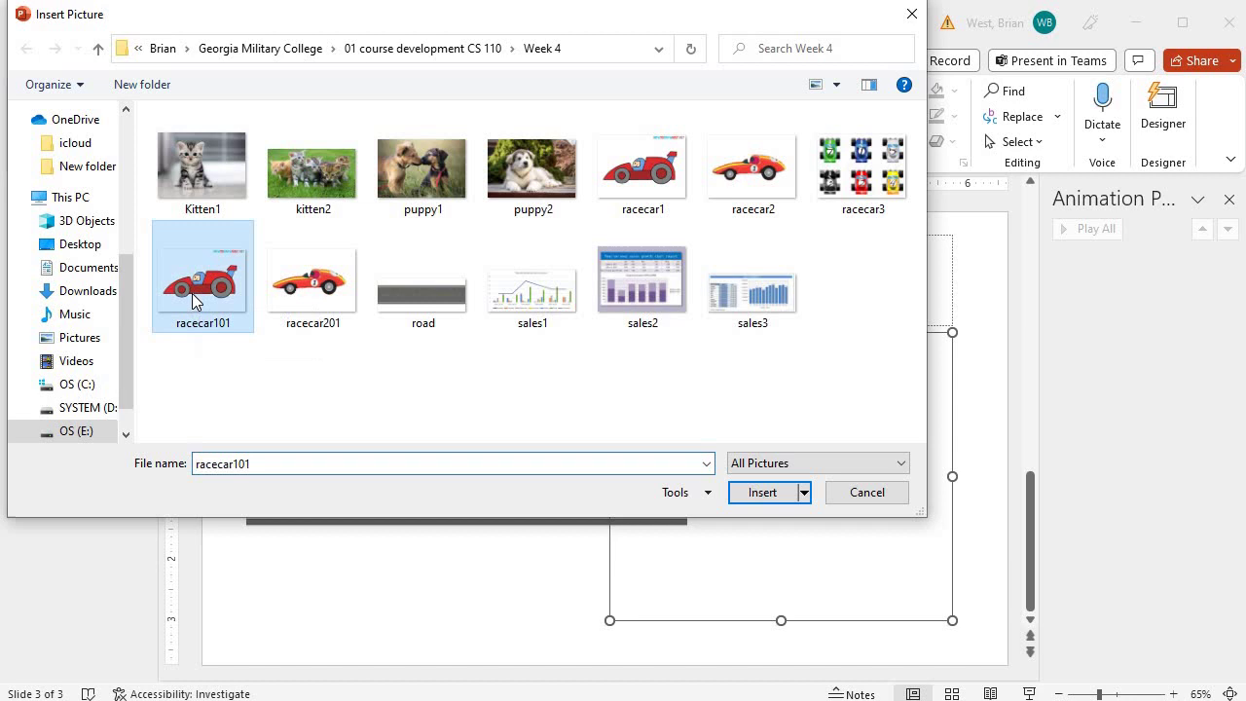
pyautogui.click(761, 496)
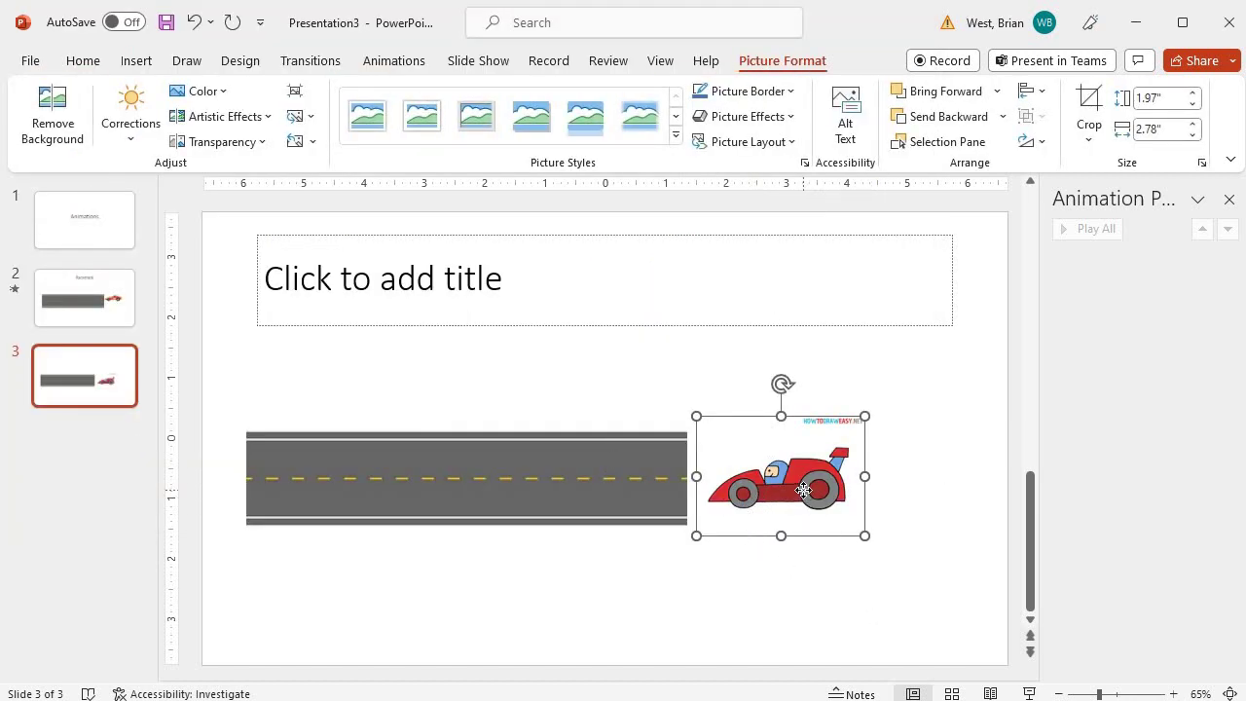
pyautogui.moveTo(804, 490); pyautogui.dragTo(806, 468)
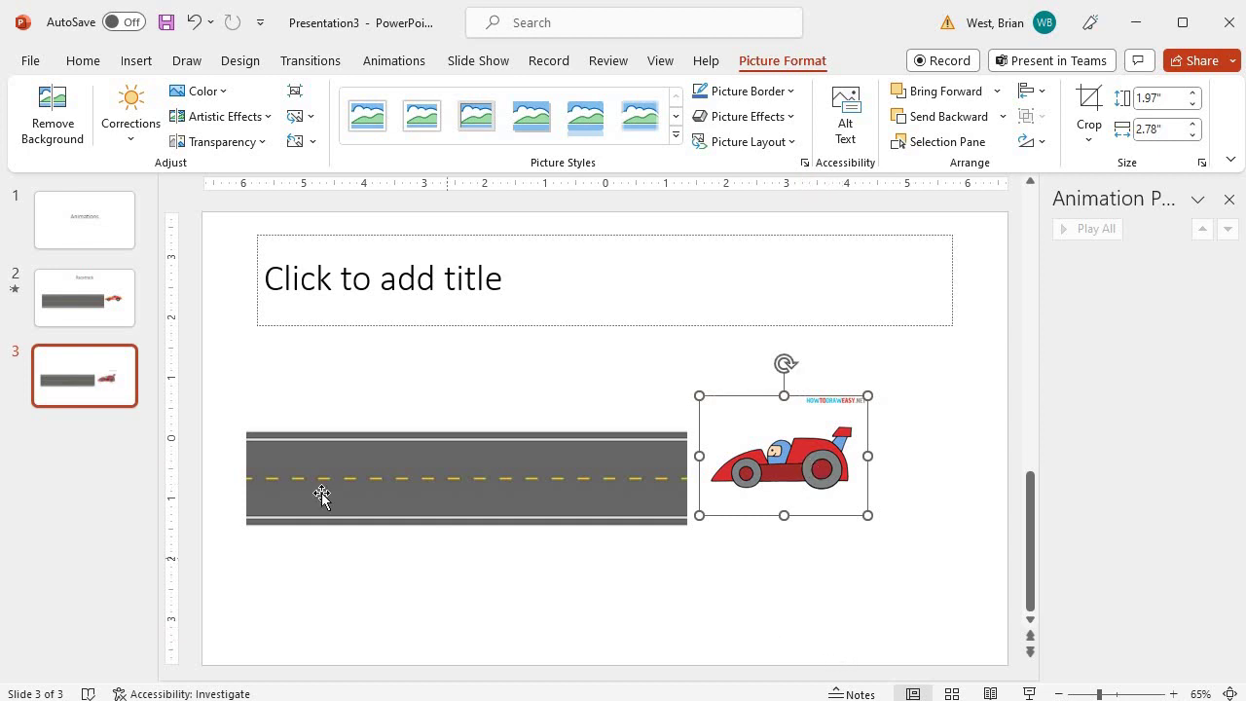
# Copy the orange race car picture from the Racetrack slide
pyautogui.click(116, 308)
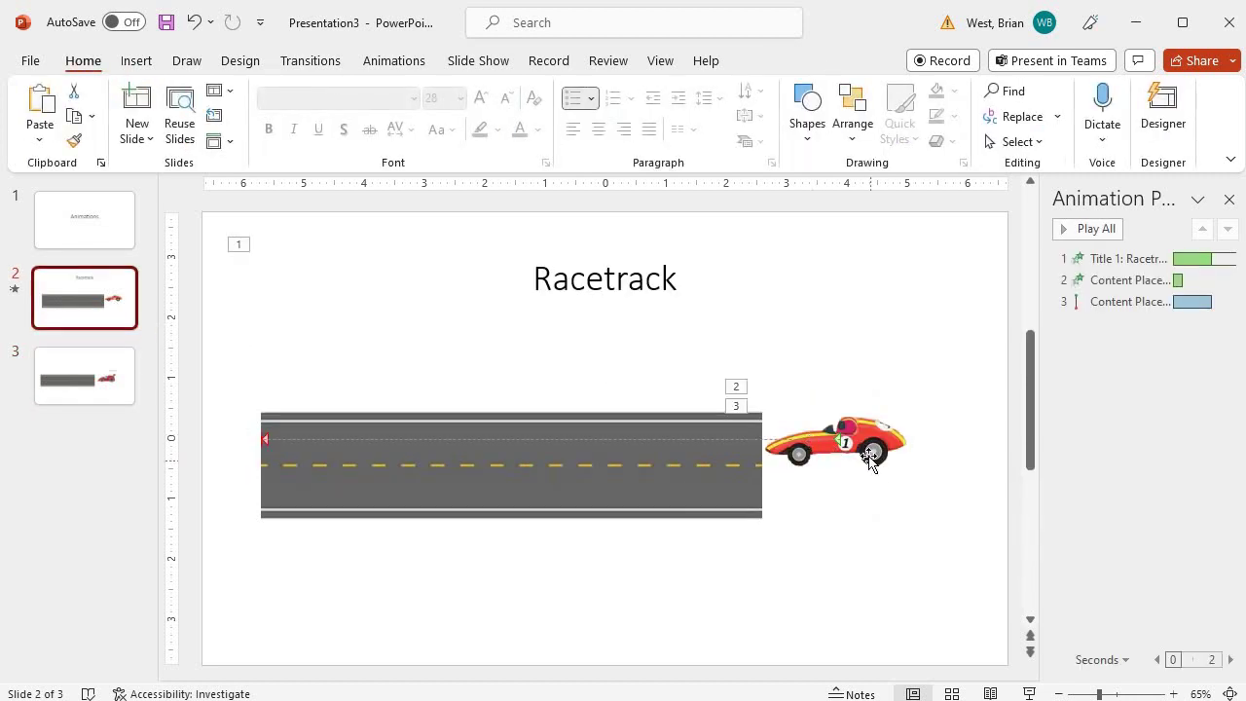
pyautogui.click(866, 443)
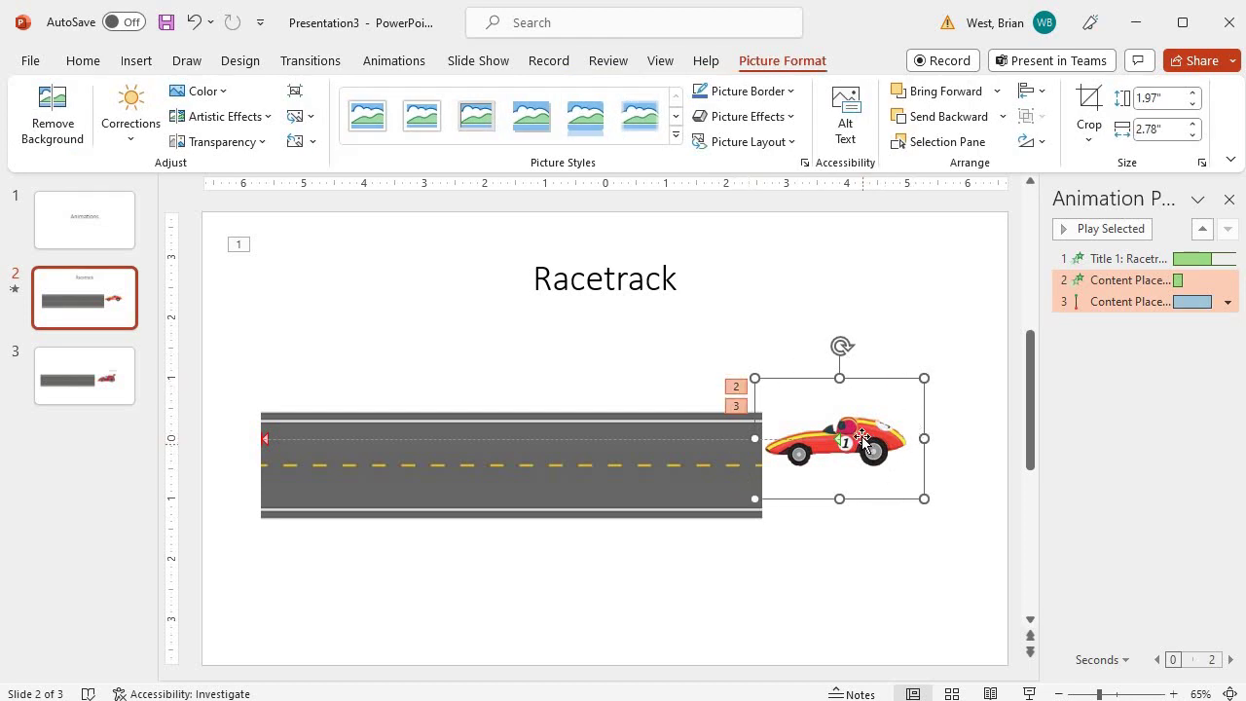
pyautogui.rightClick(862, 440)
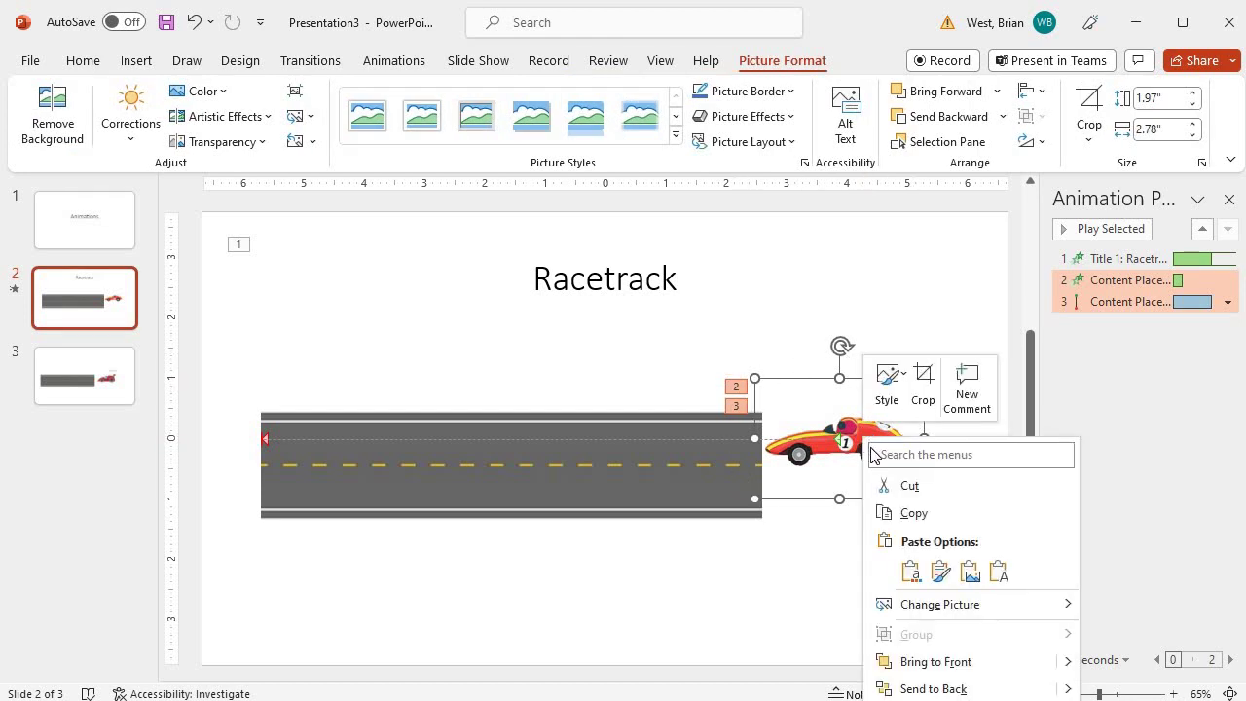
pyautogui.click(915, 515)
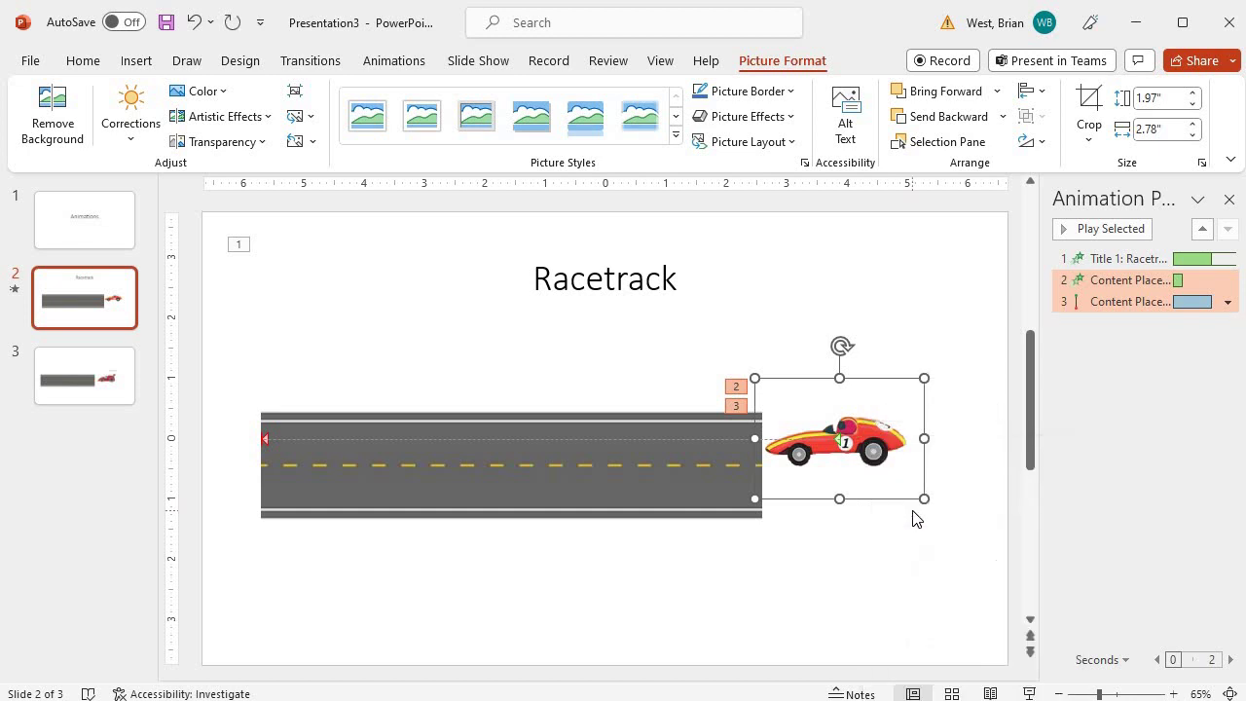
# Start pasting the car at slide 3's red car, then cancel without pasting
pyautogui.click(93, 377)
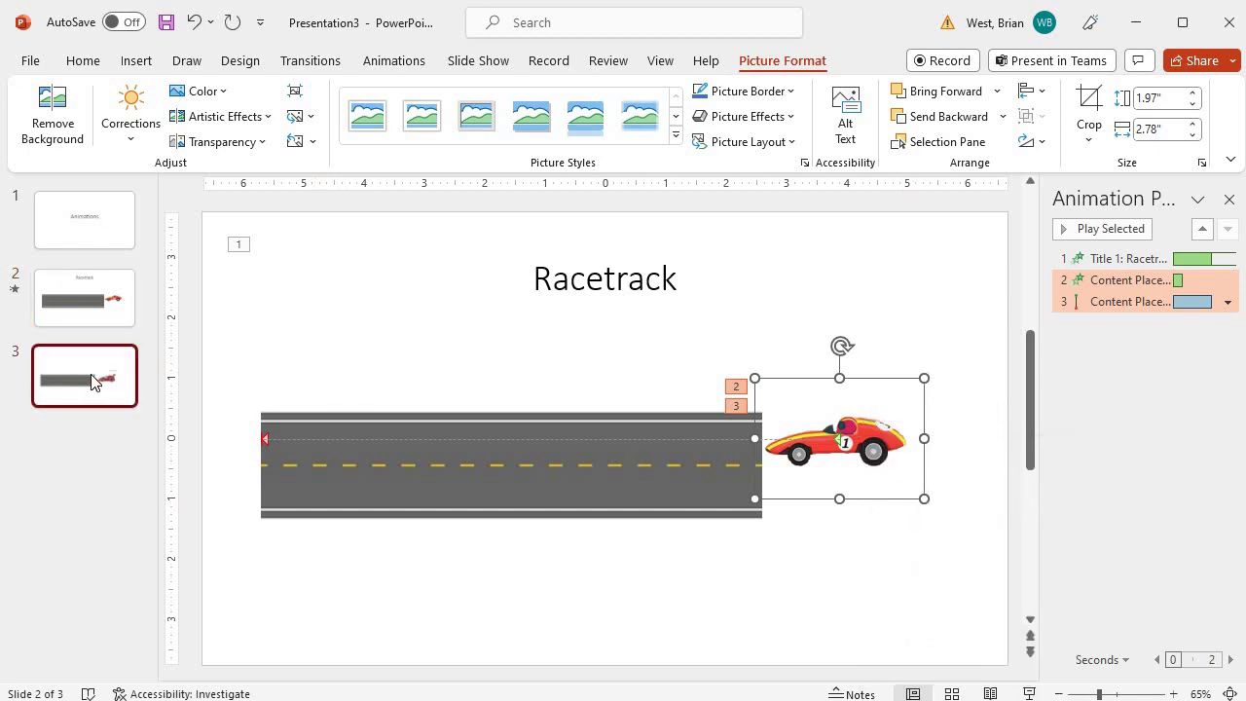
pyautogui.click(790, 462)
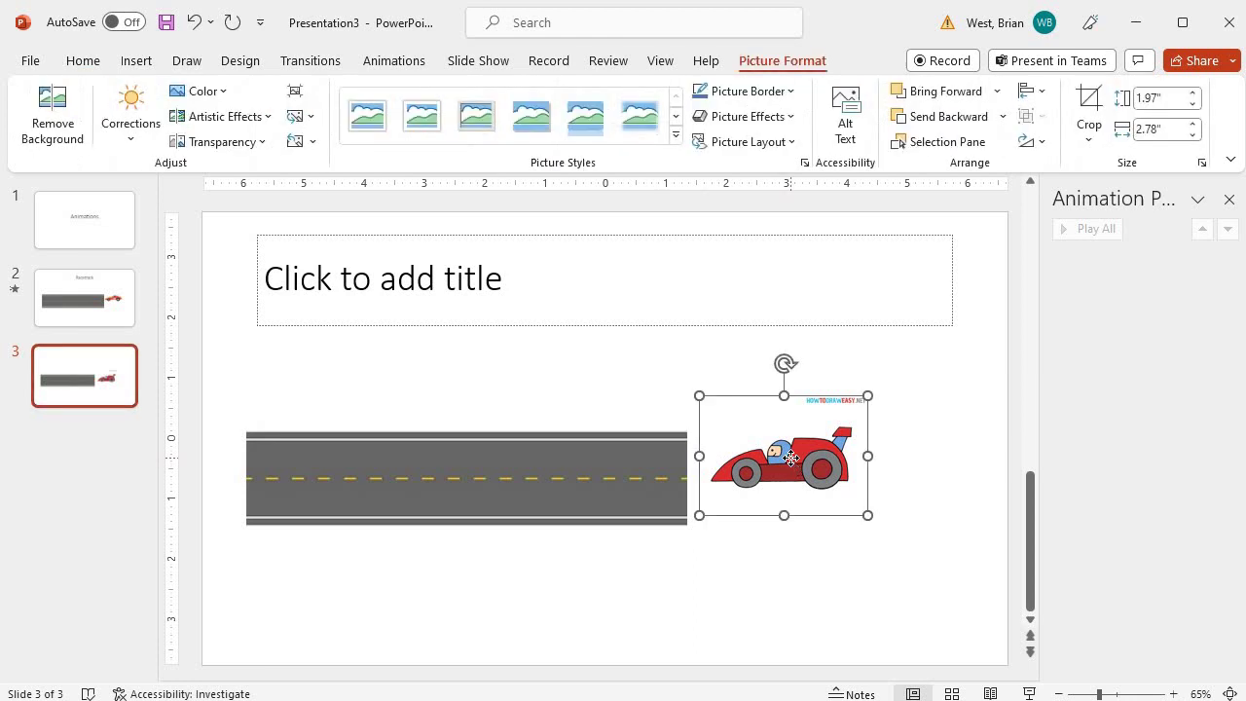
pyautogui.rightClick(793, 469)
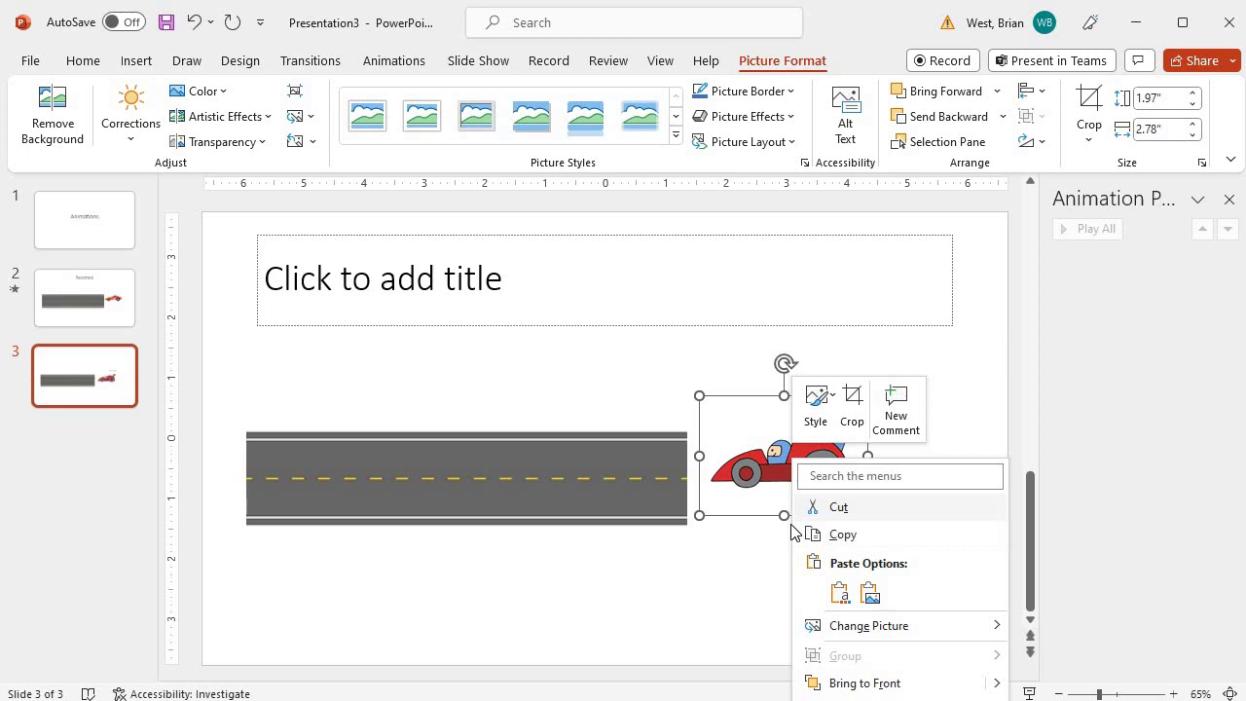
pyautogui.click(742, 465)
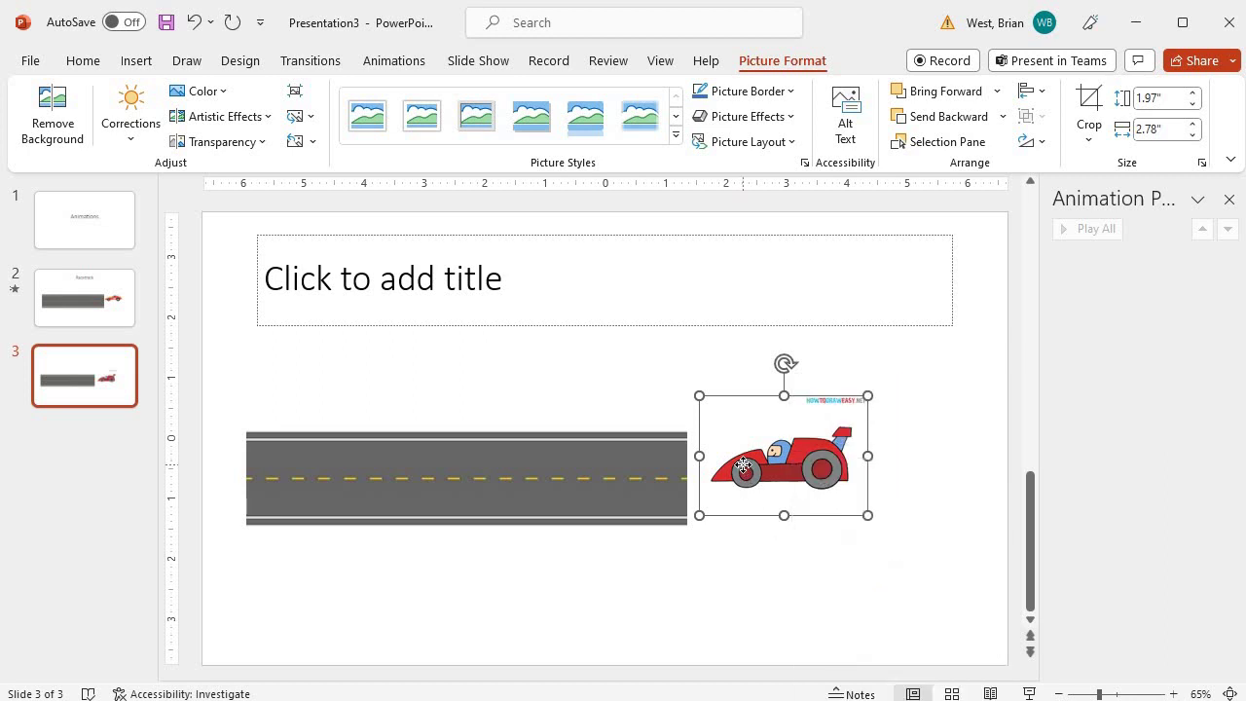
pyautogui.rightClick(747, 467)
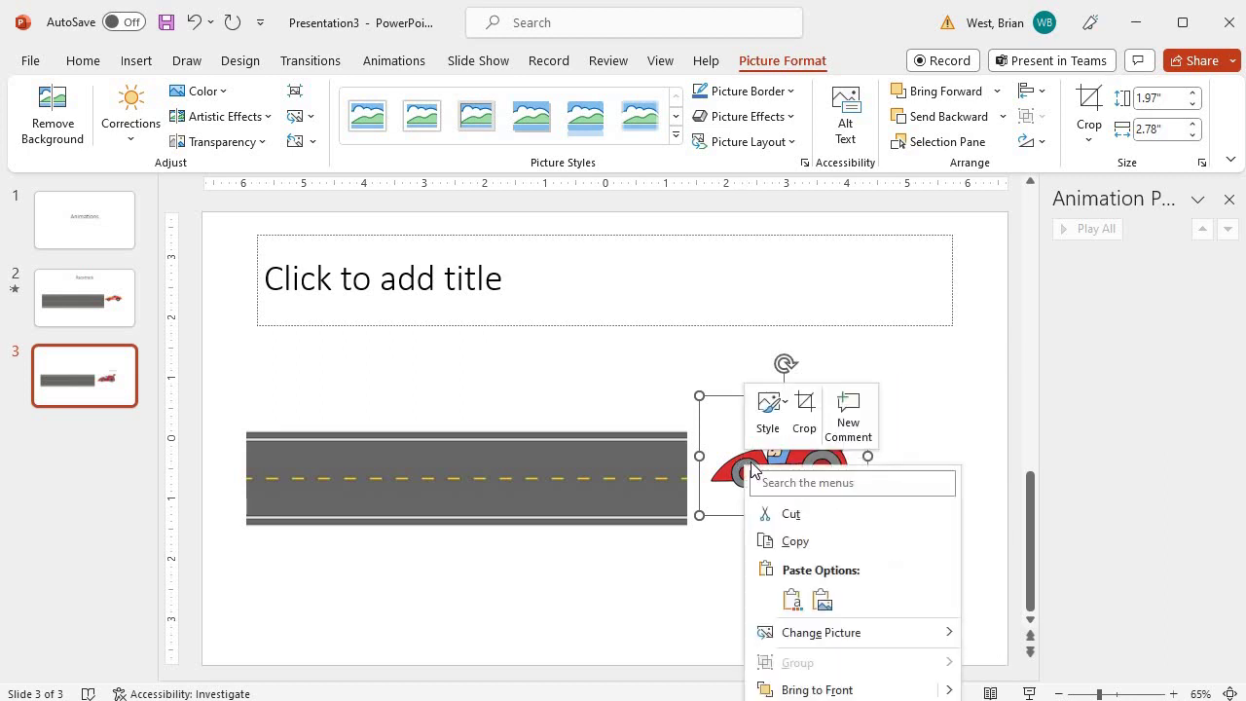
pyautogui.click(791, 600)
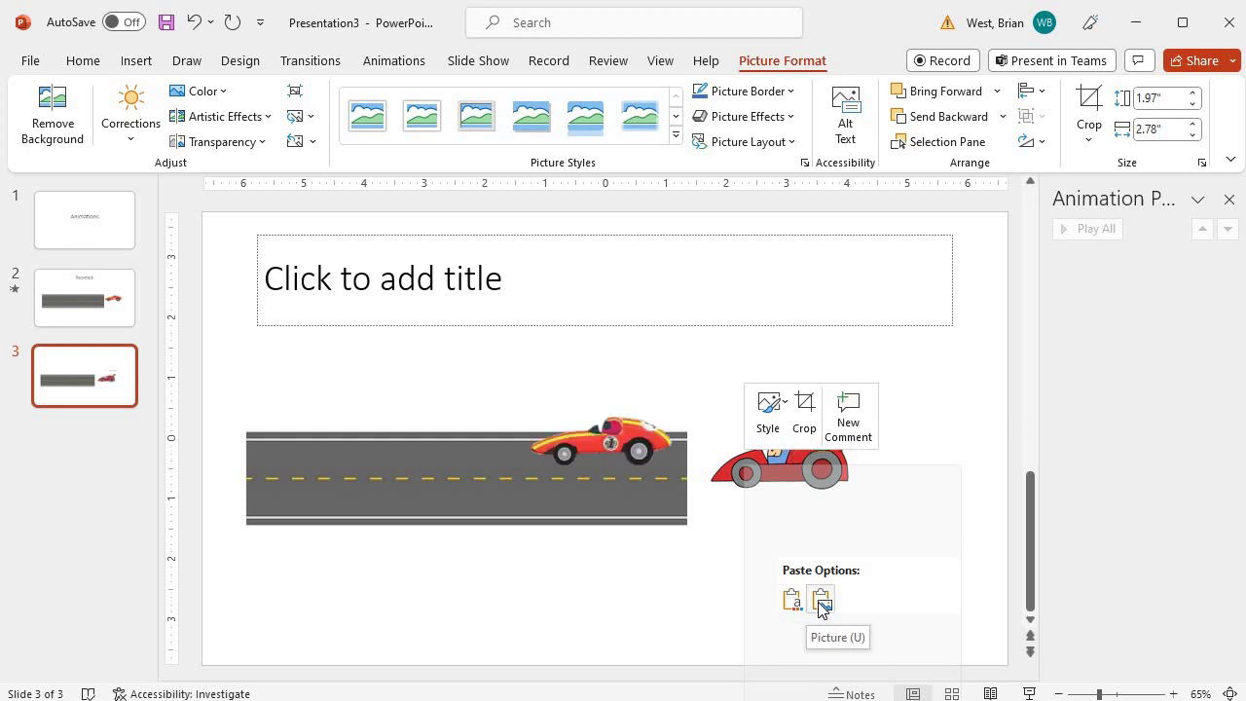
pyautogui.press('Escape')
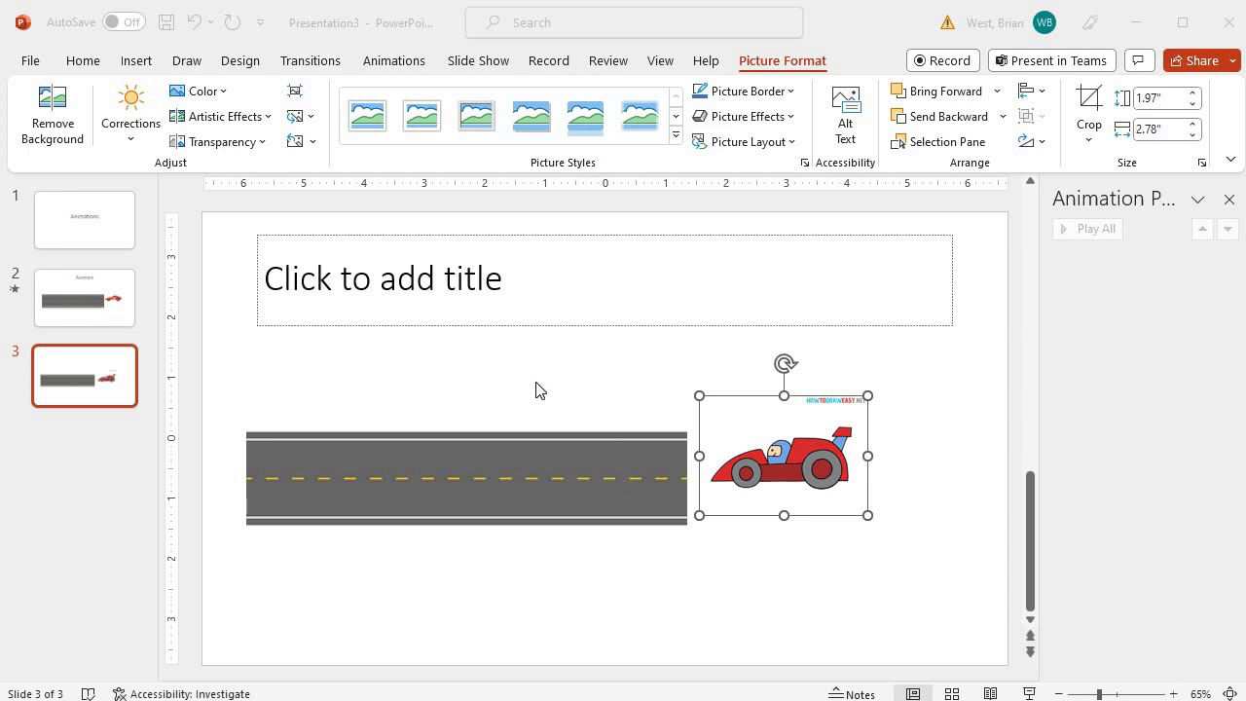
# Copy the Racetrack car's animations to slide 3's red car with Animation Painter, then preview
pyautogui.click(91, 294)
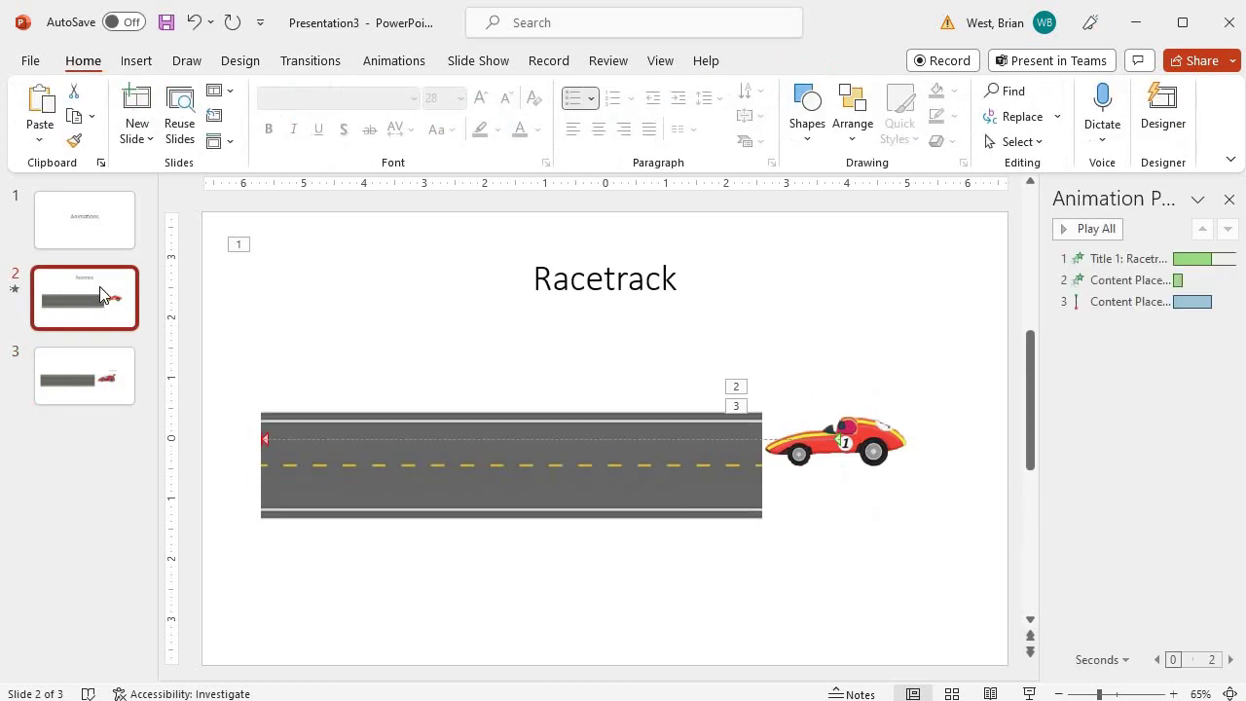
pyautogui.click(857, 437)
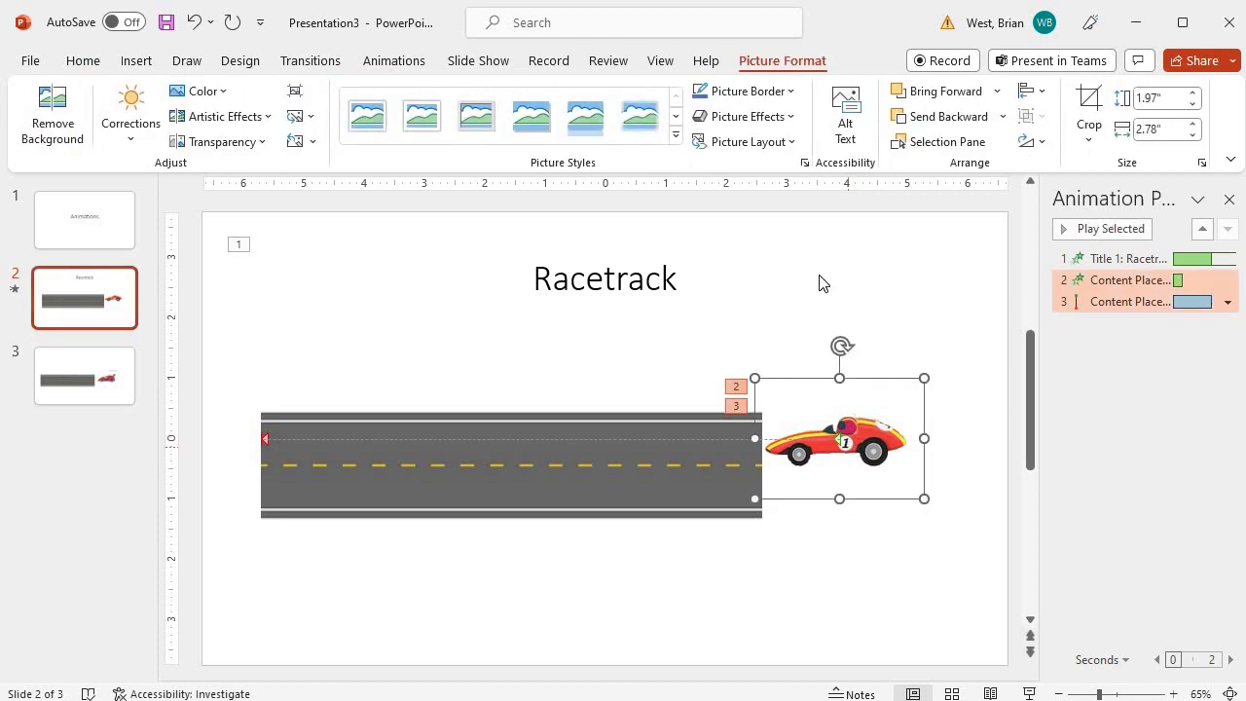
pyautogui.click(394, 61)
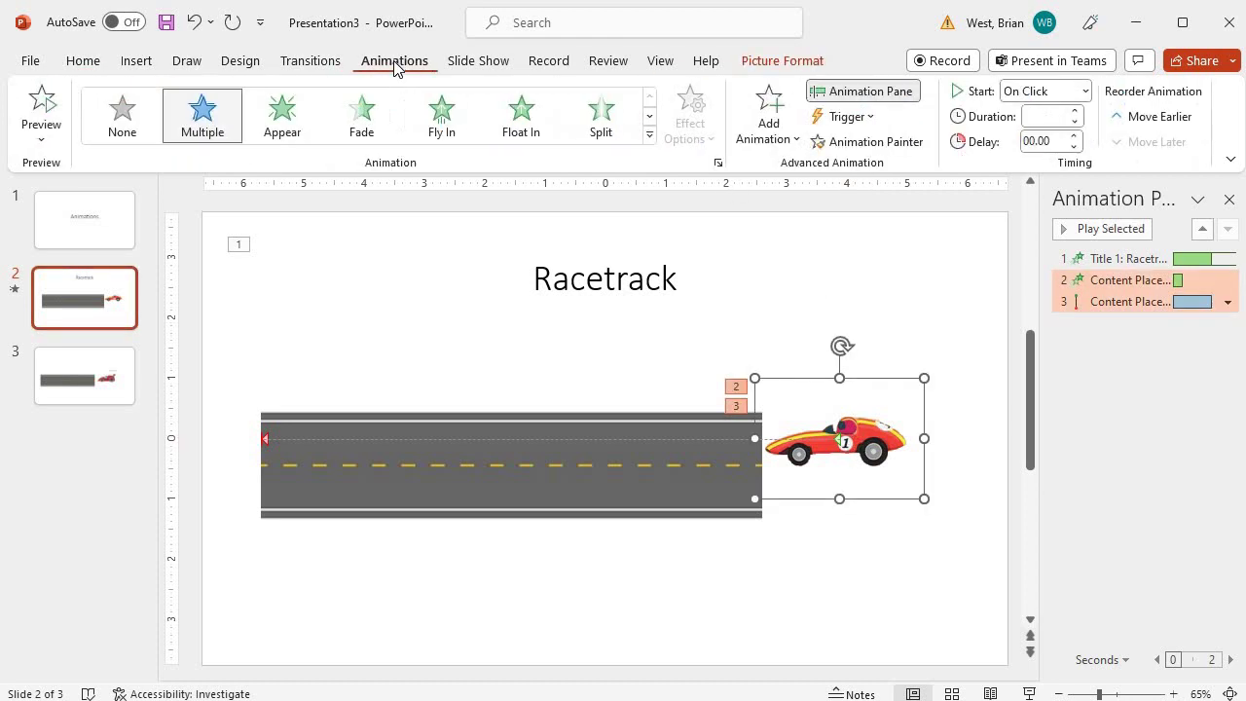
pyautogui.click(853, 143)
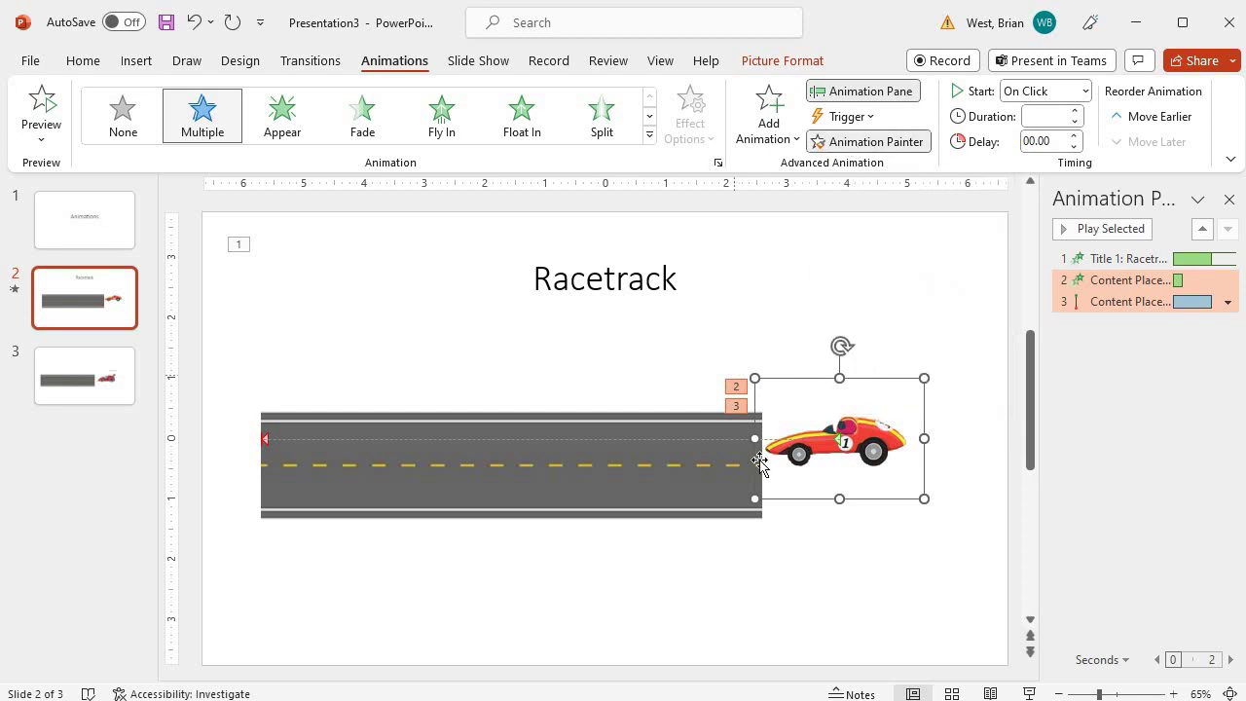
pyautogui.click(75, 371)
pyautogui.click(749, 463)
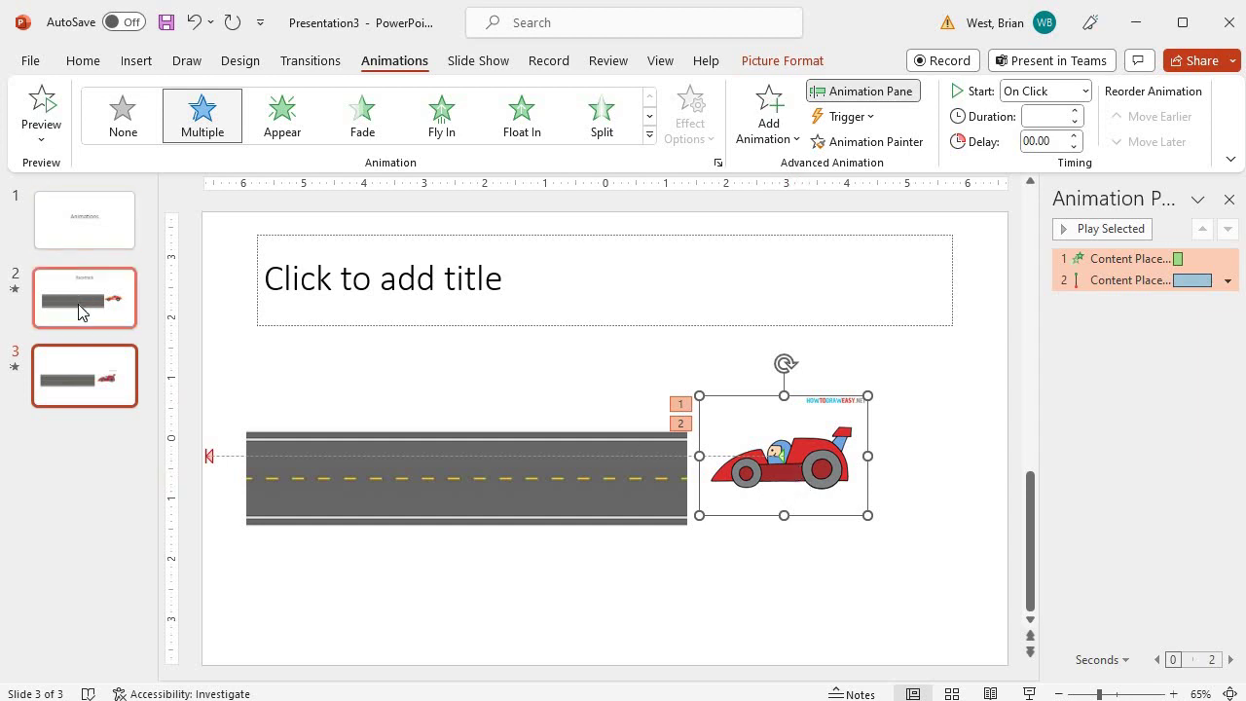
pyautogui.click(41, 107)
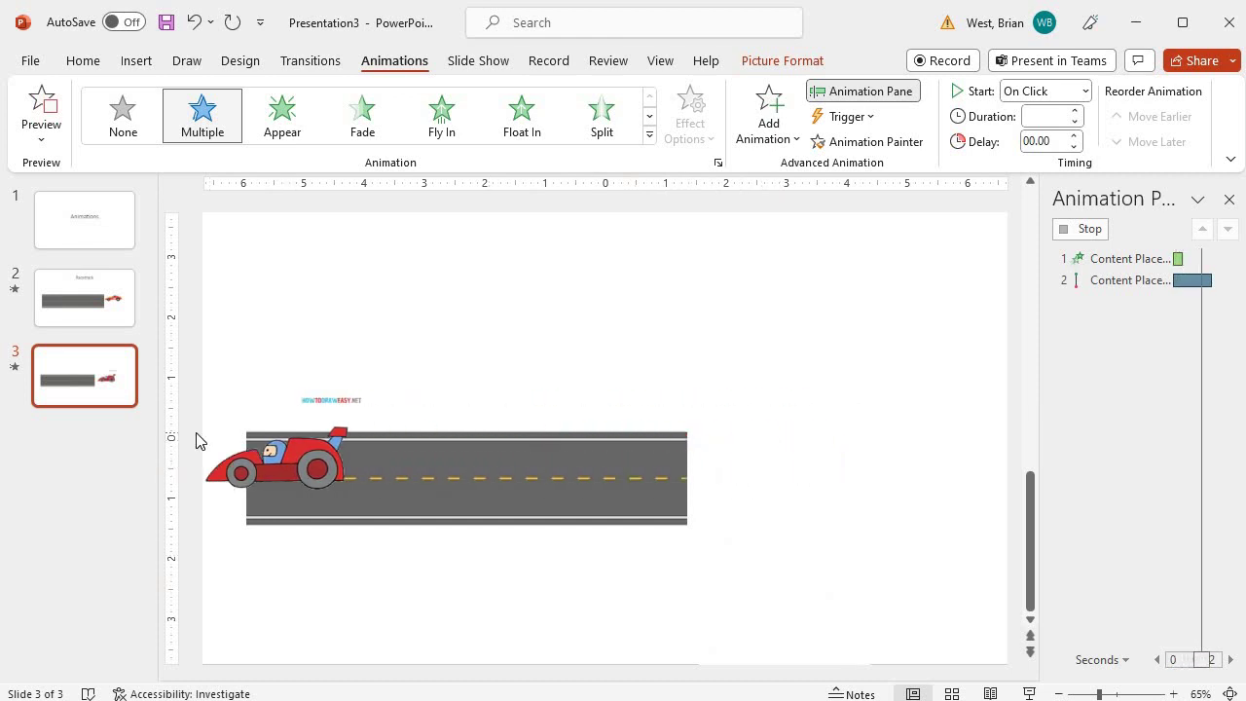
# Return to slide 2, the Racetrack slide
pyautogui.click(84, 309)
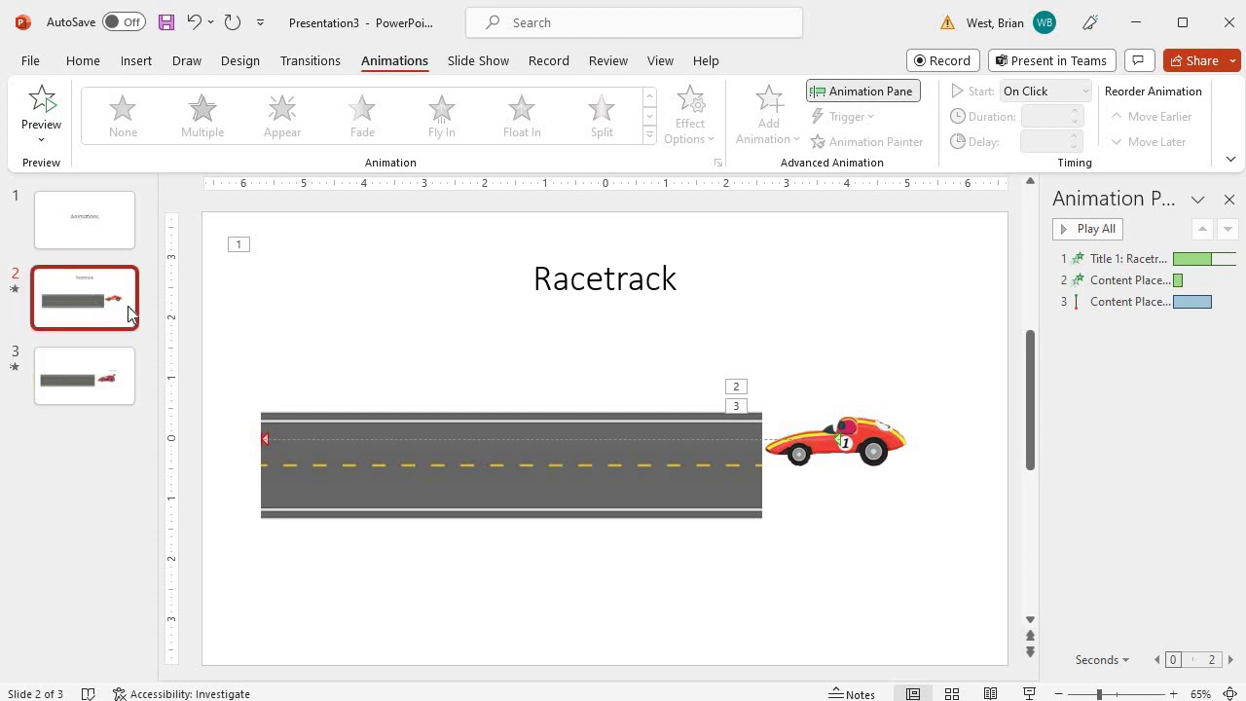
pyautogui.click(858, 438)
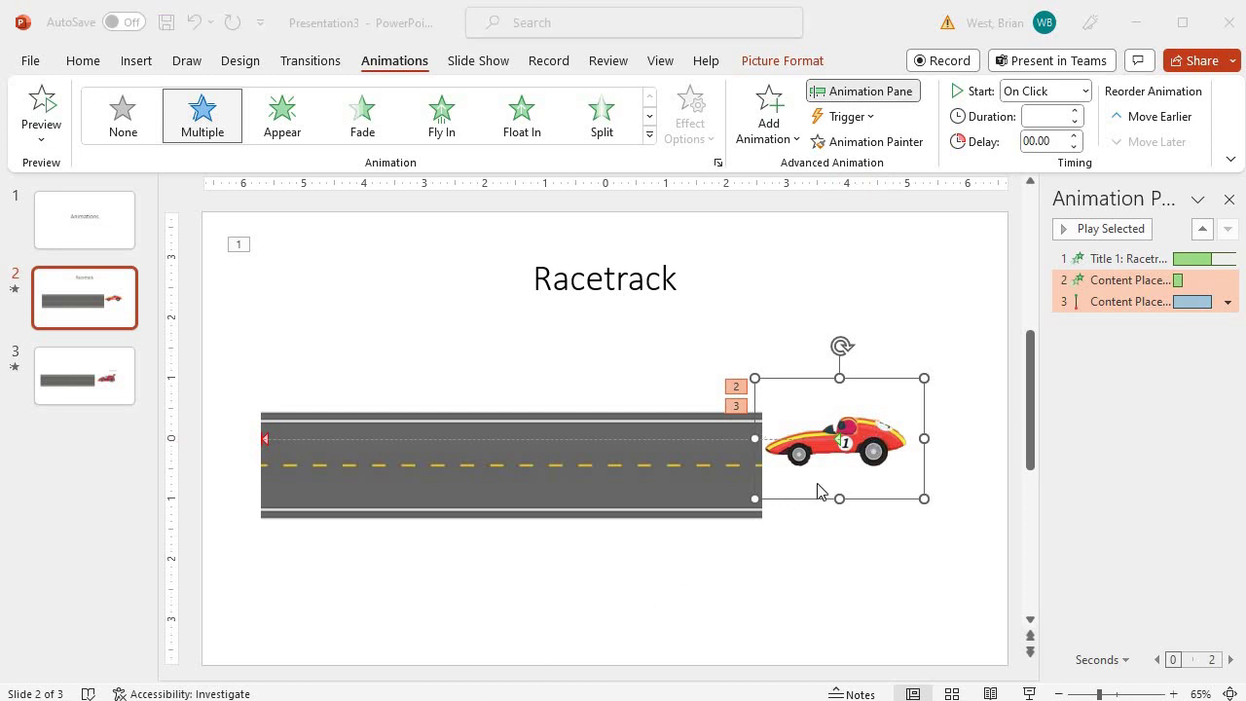
pyautogui.click(869, 118)
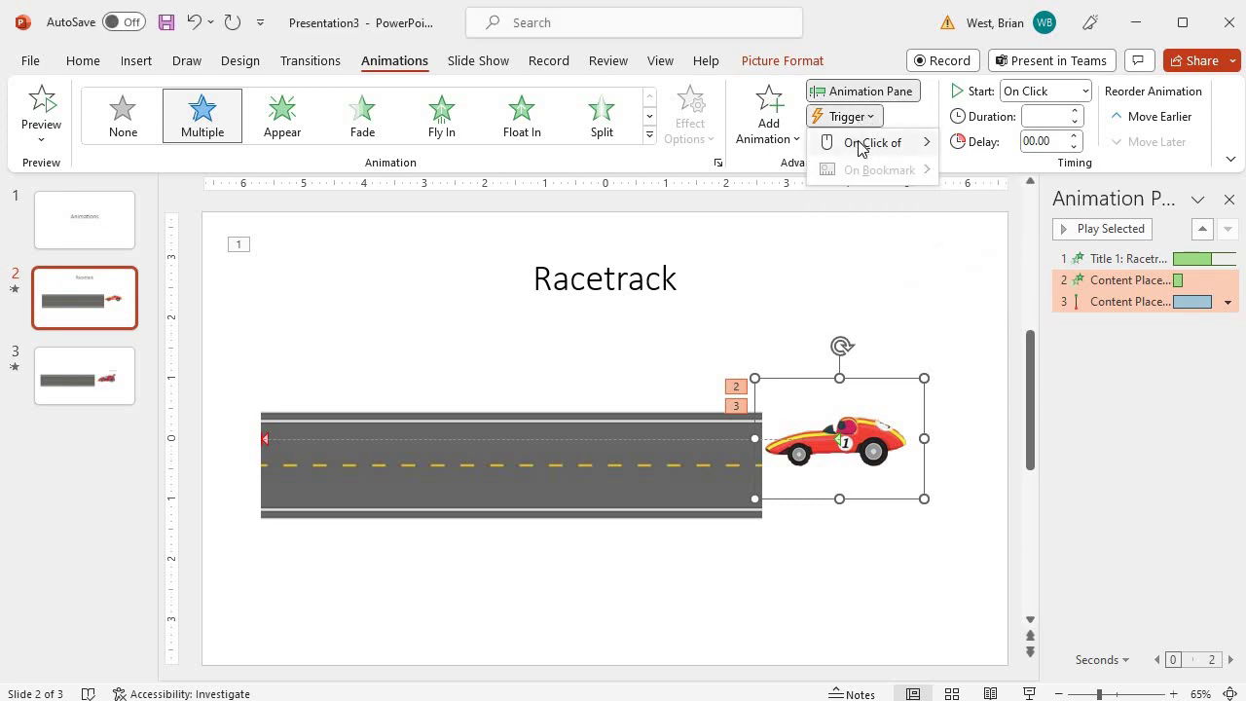
pyautogui.moveTo(857, 146)
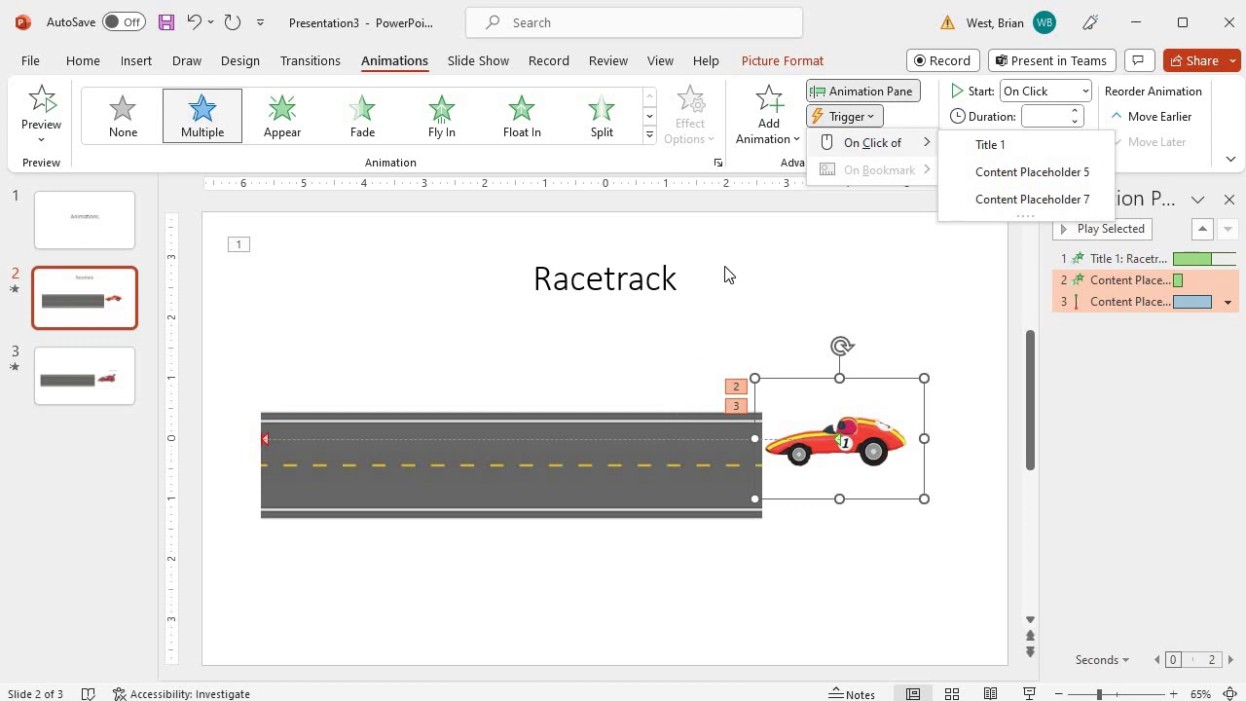
pyautogui.click(1150, 375)
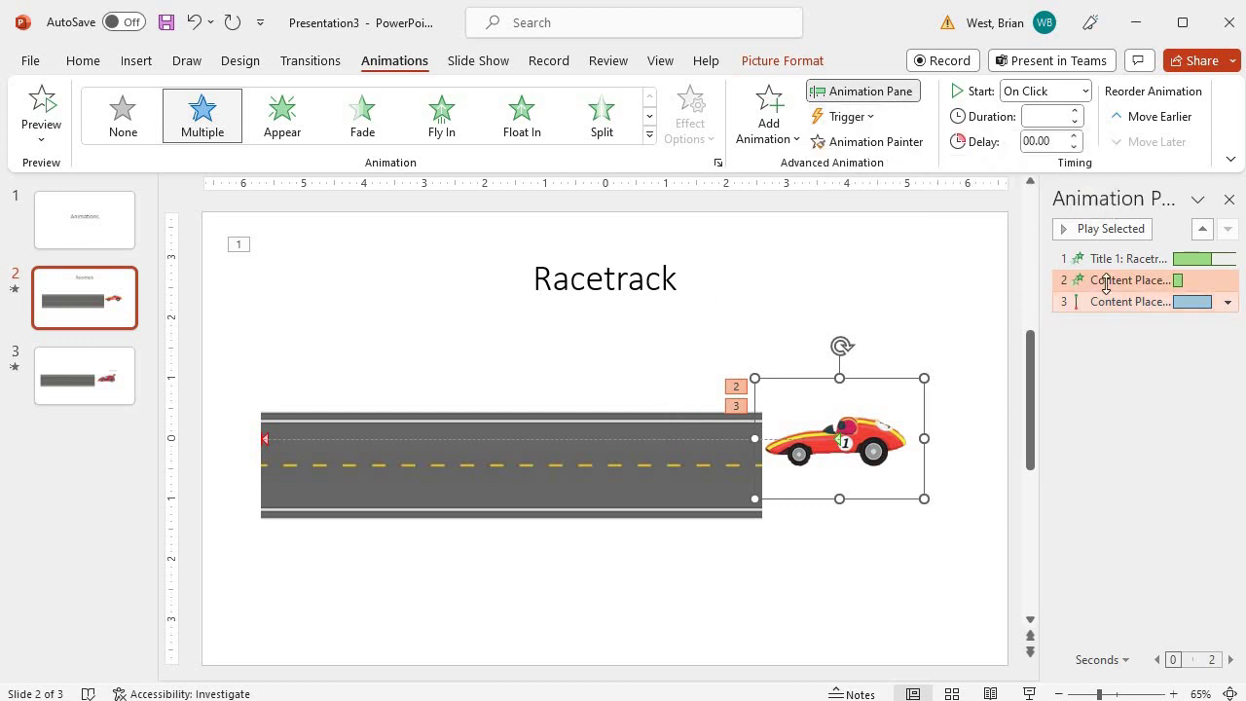